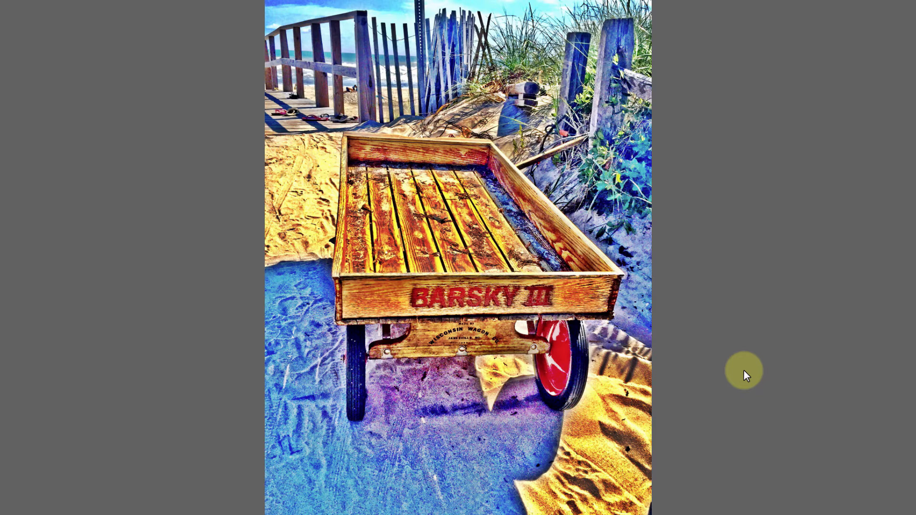
- Examine the wagon photo full screen and return to the filmstrip view
key(space)
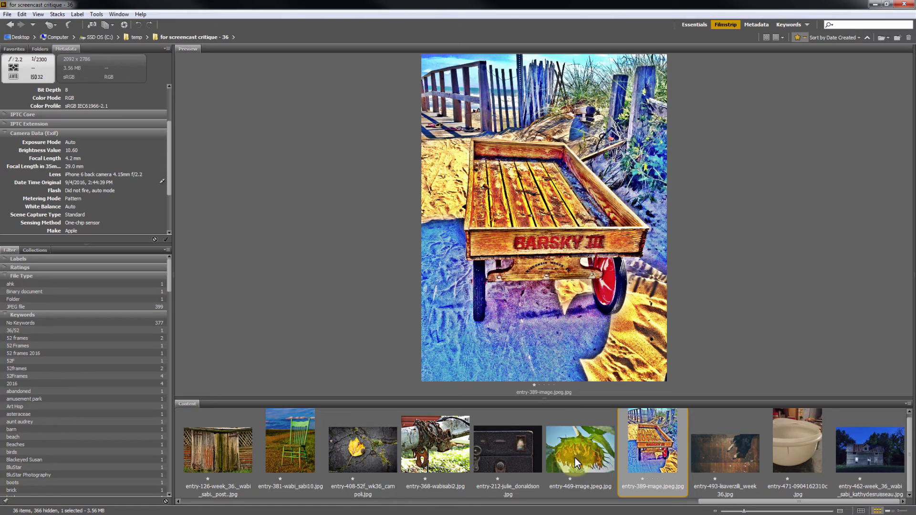
key(space)
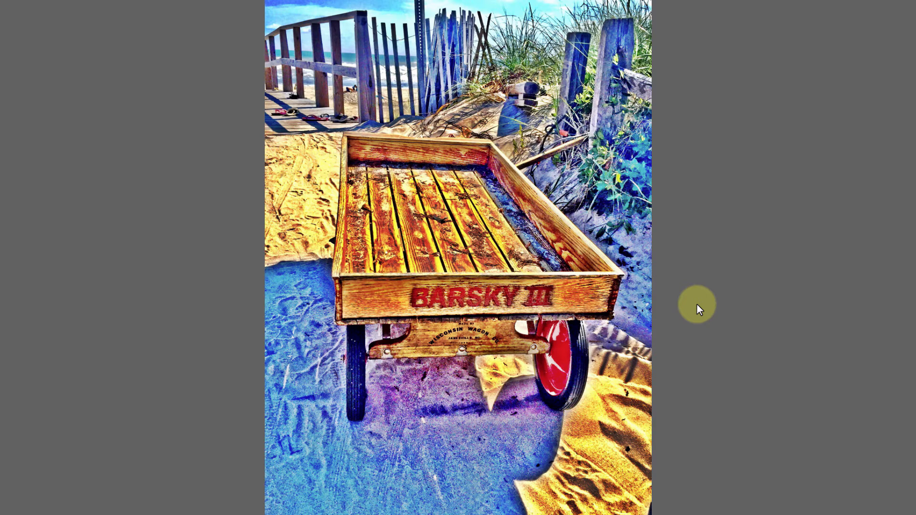
key(space)
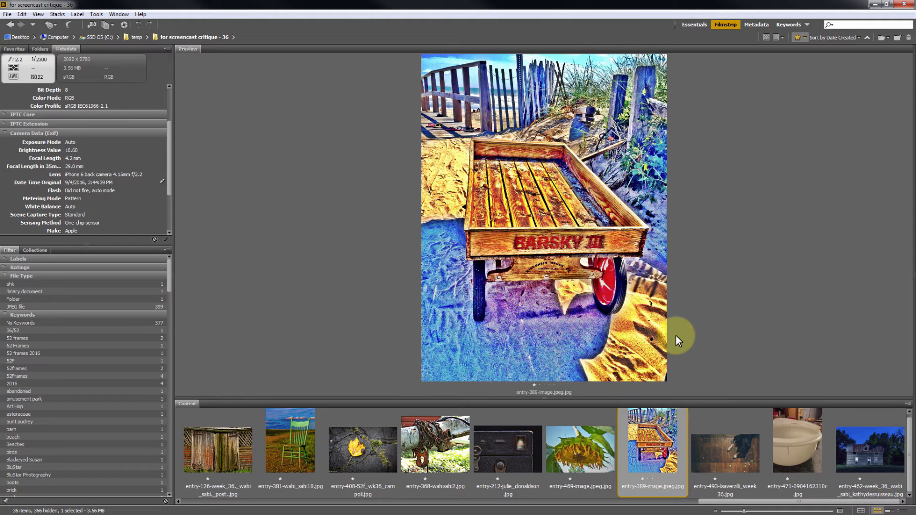
- View the power pole photo full screen, then preview the wheelbarrow photo in the filmstrip
scroll(658, 462, up, 2)
scroll(635, 461, up, 3)
click(436, 458)
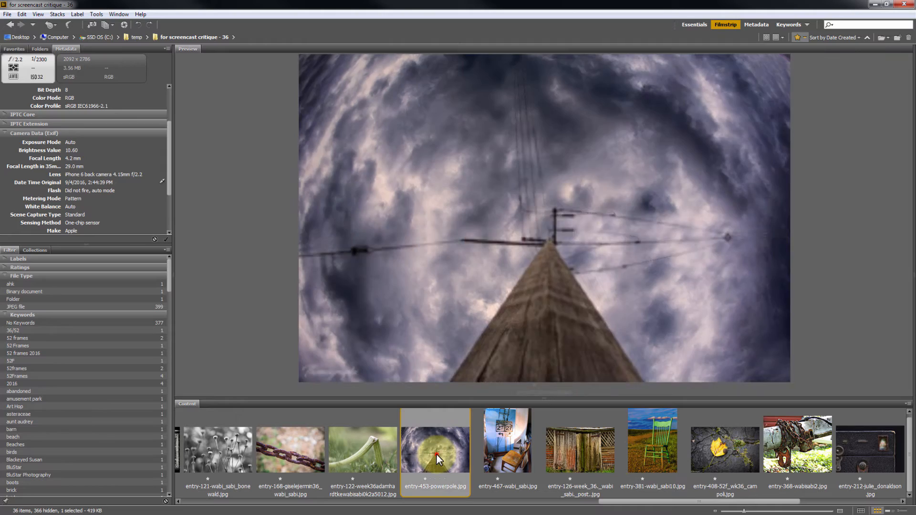
key(space)
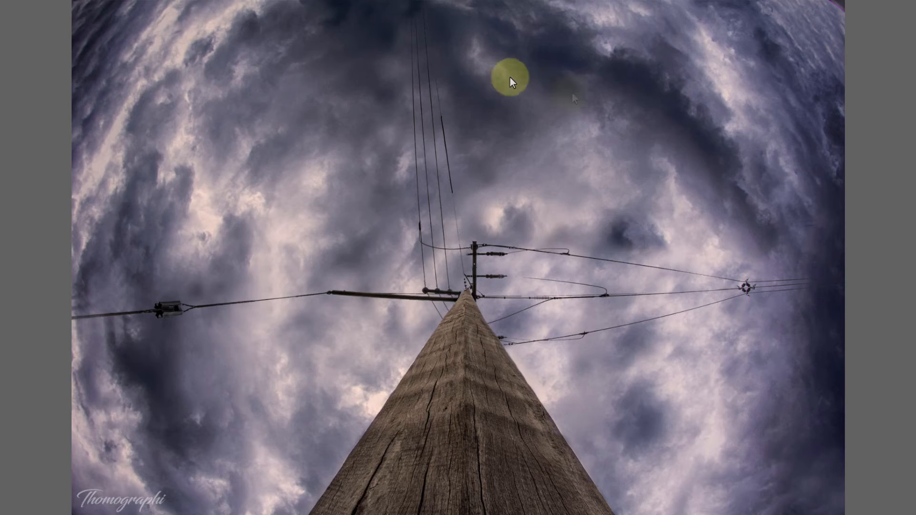
key(space)
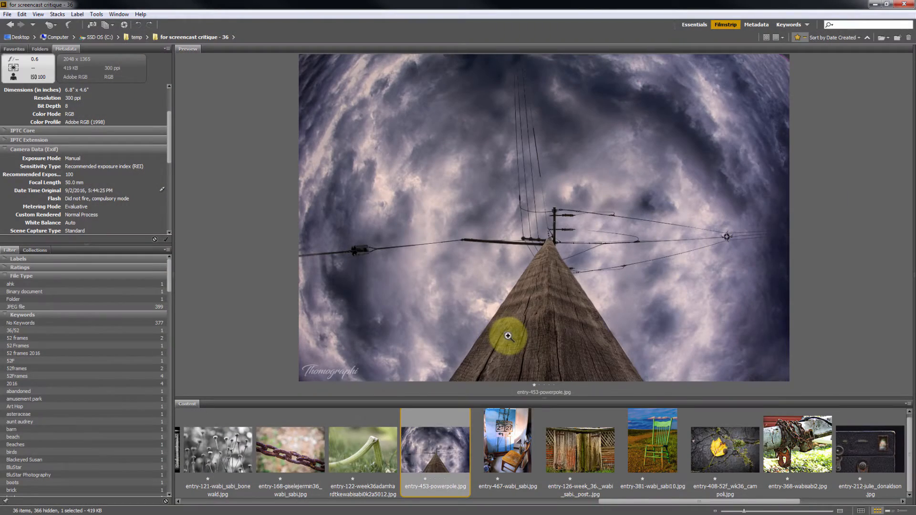
scroll(423, 456, up, 3)
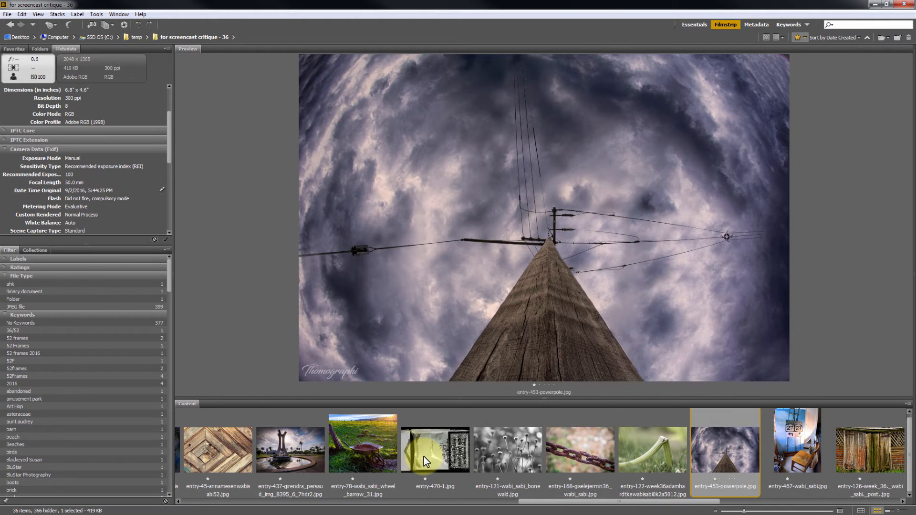
click(425, 450)
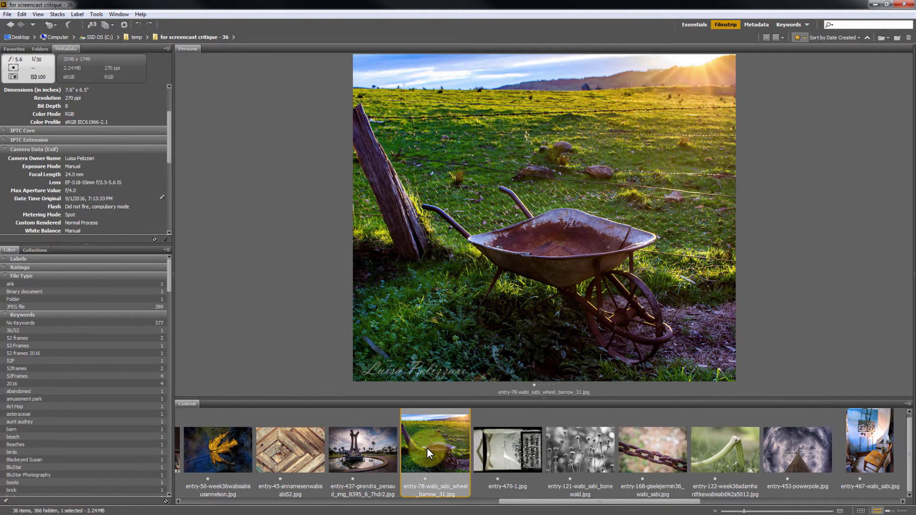
- Select the photo of the old Mobil Service building and view it full screen
scroll(427, 447, up, 4)
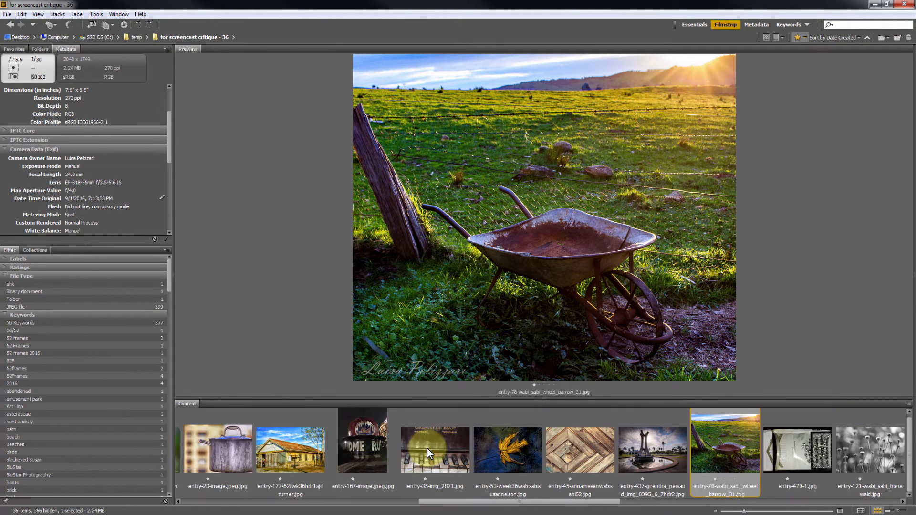
scroll(428, 448, up, 1)
click(389, 450)
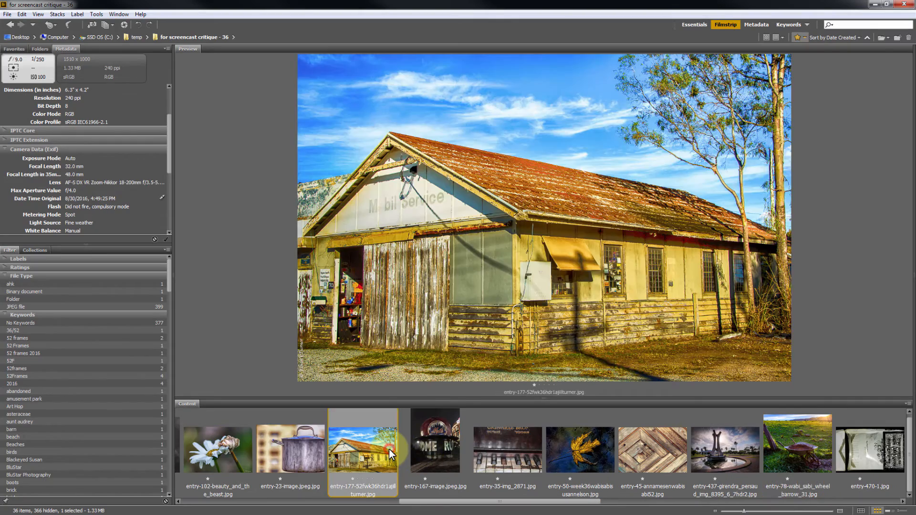
key(space)
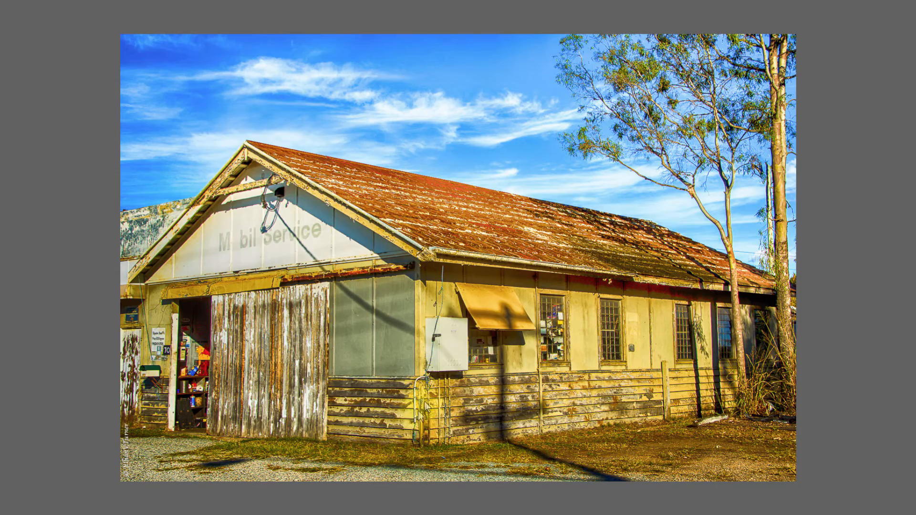
- Examine the building's front gable and lettering at 200% magnification
click(368, 271)
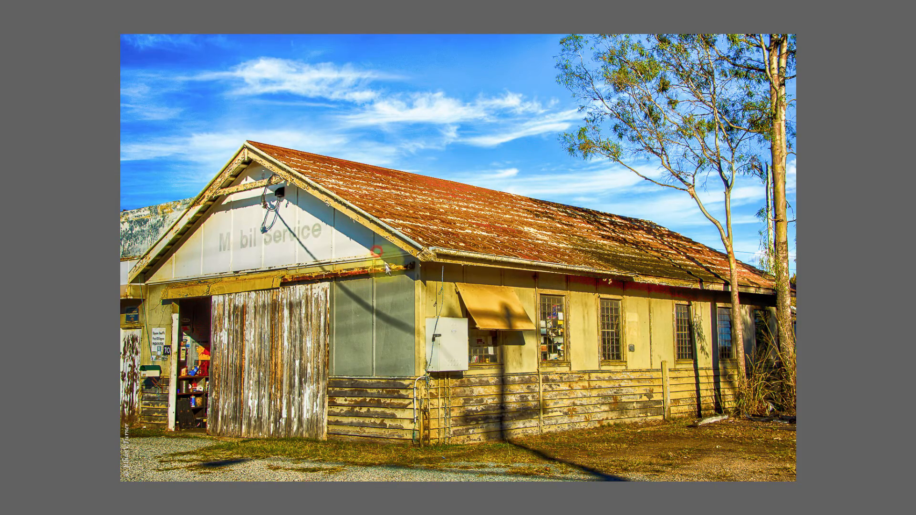
scroll(458, 382, up, 1)
drag(344, 229, 381, 401)
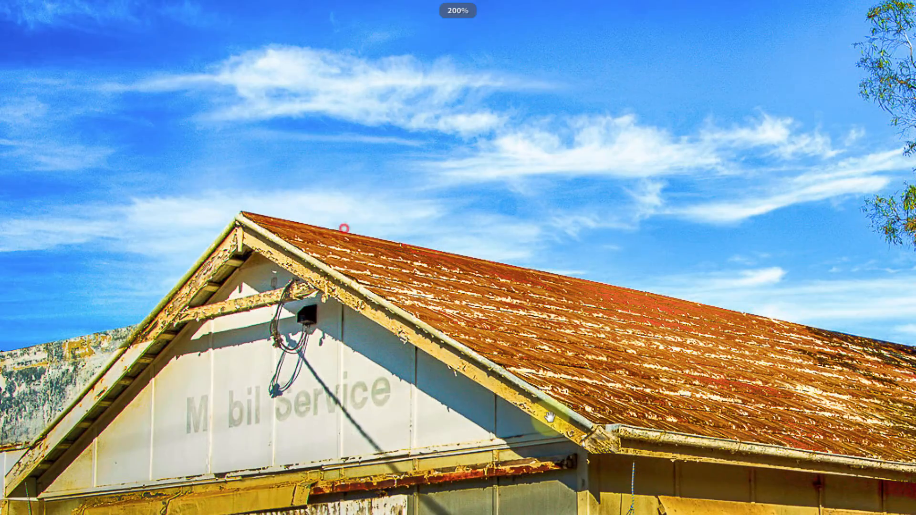
drag(334, 422, 539, 304)
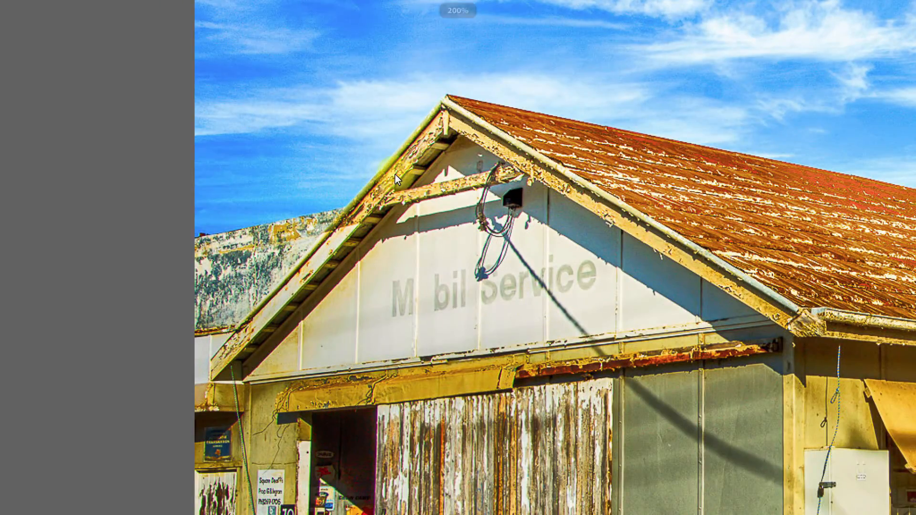
- Magnify the rusty roof to 800% and inspect its texture along the length at 400%
scroll(523, 237, up, 2)
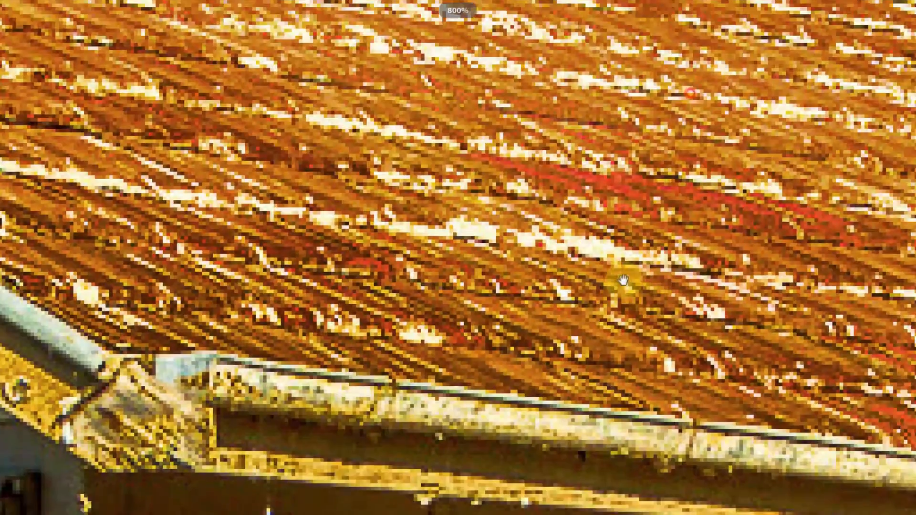
drag(494, 167, 496, 482)
drag(639, 331, 203, 347)
scroll(653, 359, down, 1)
drag(644, 367, 57, 367)
drag(725, 344, 358, 385)
- Inspect the tree trunks and upper branches against the sky at 400%, then leave the full-screen preview
drag(551, 215, 527, 396)
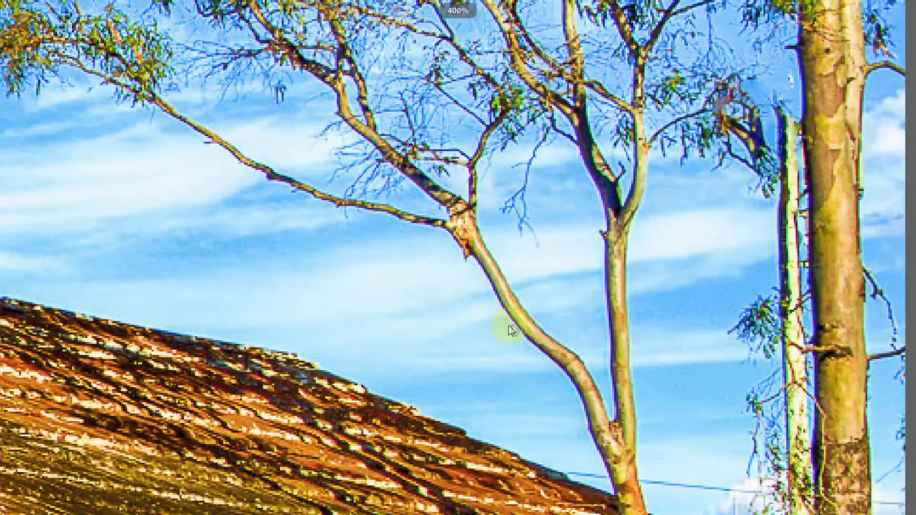
drag(450, 285, 664, 480)
drag(491, 191, 564, 448)
drag(518, 249, 484, 366)
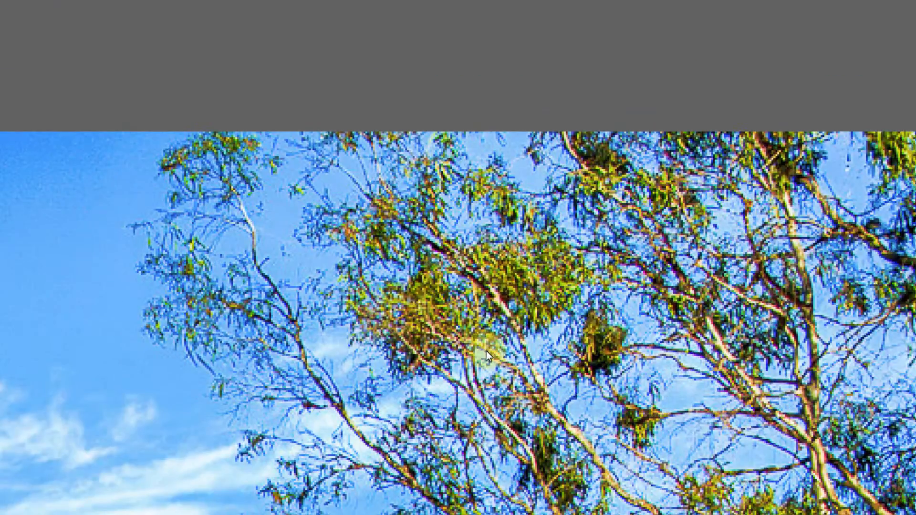
key(Escape)
- Open the photo of the stone vase with dried plants full screen and magnify the vase neck to 400%
scroll(495, 487, up, 5)
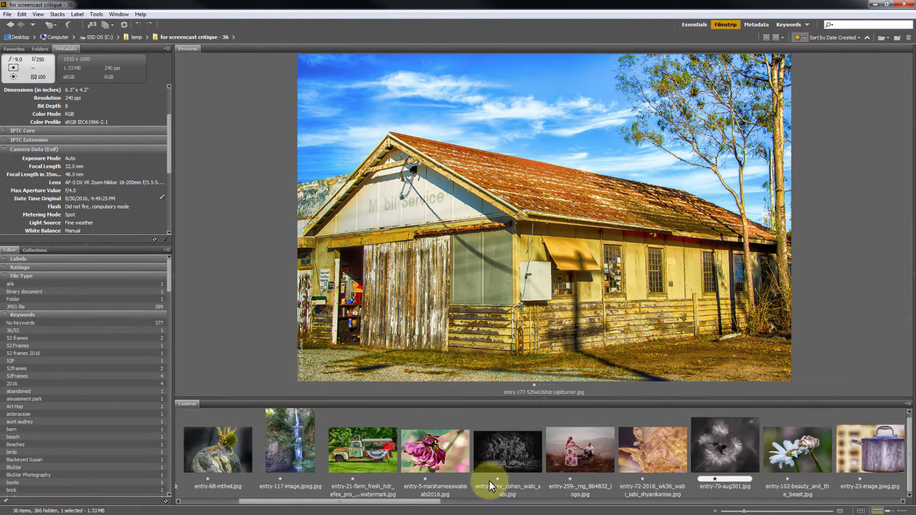
scroll(489, 480, up, 3)
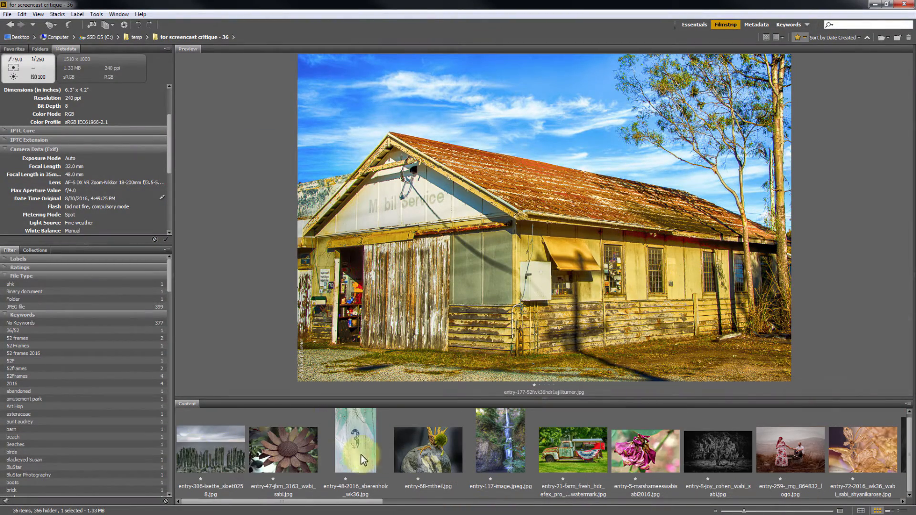
click(428, 457)
key(space)
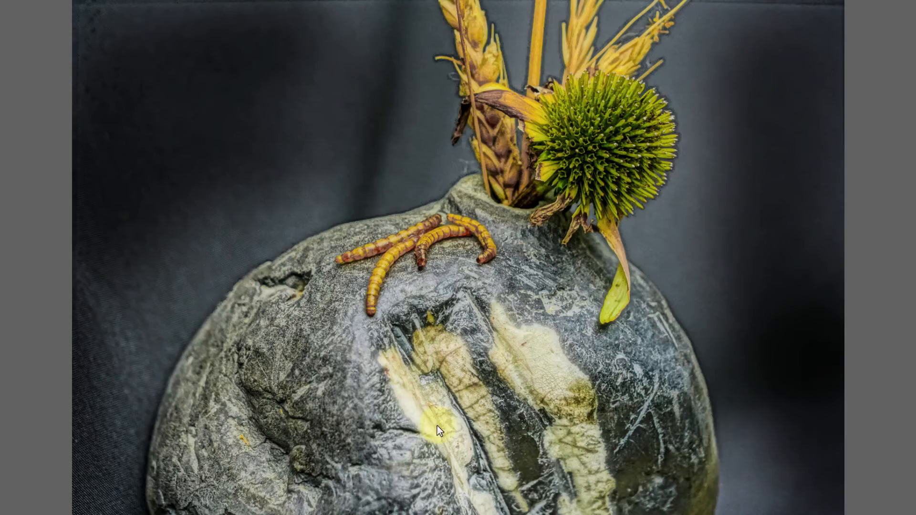
scroll(491, 97, up, 5)
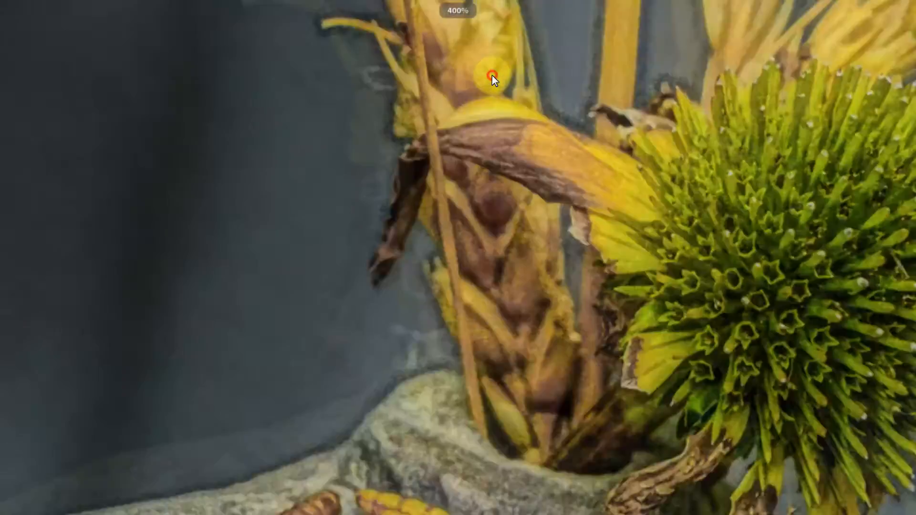
- Inspect the edges of the wheat stalks and the green seed head against the grey background at 400%
drag(526, 168, 398, 403)
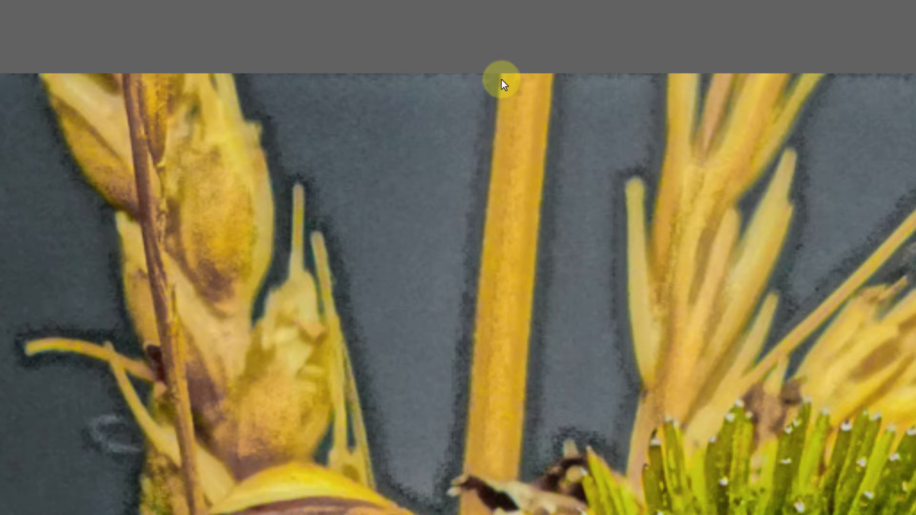
drag(558, 219, 266, 254)
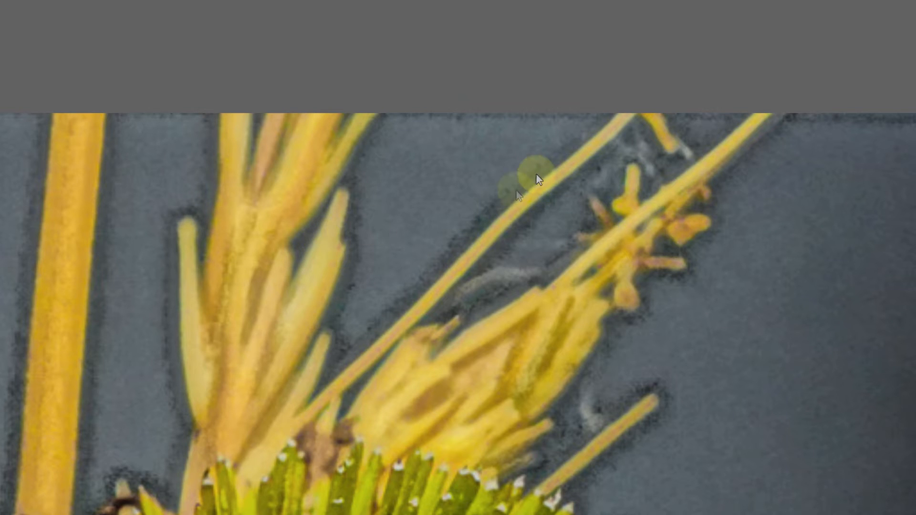
drag(174, 403, 635, 279)
drag(329, 103, 333, 172)
drag(605, 249, 298, 144)
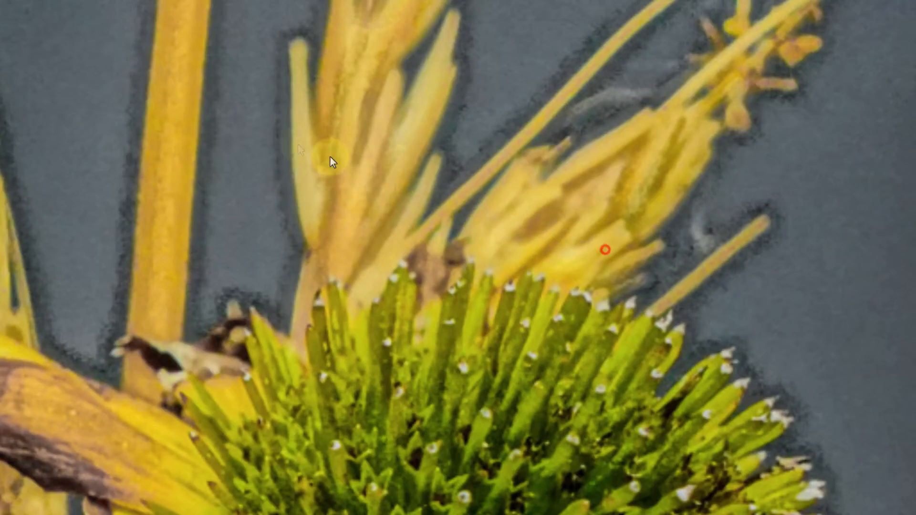
drag(542, 126, 347, 262)
drag(600, 354, 629, 185)
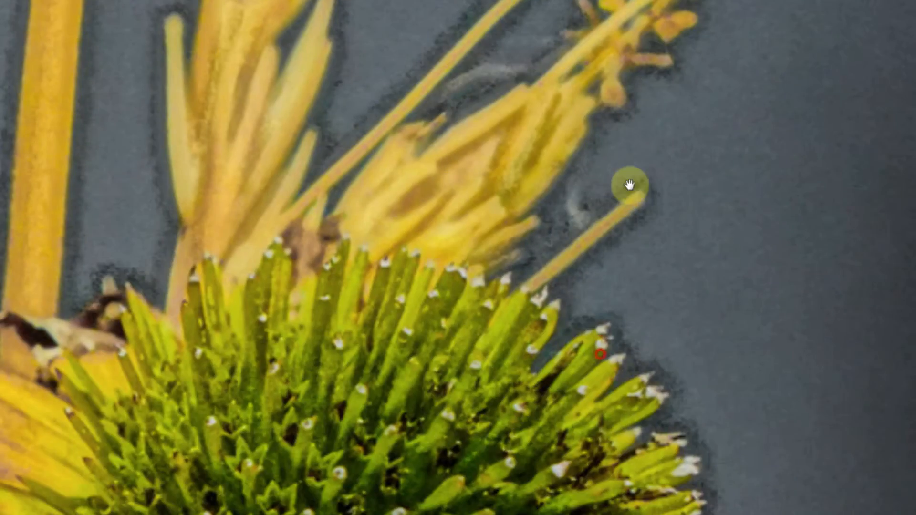
drag(342, 127, 628, 258)
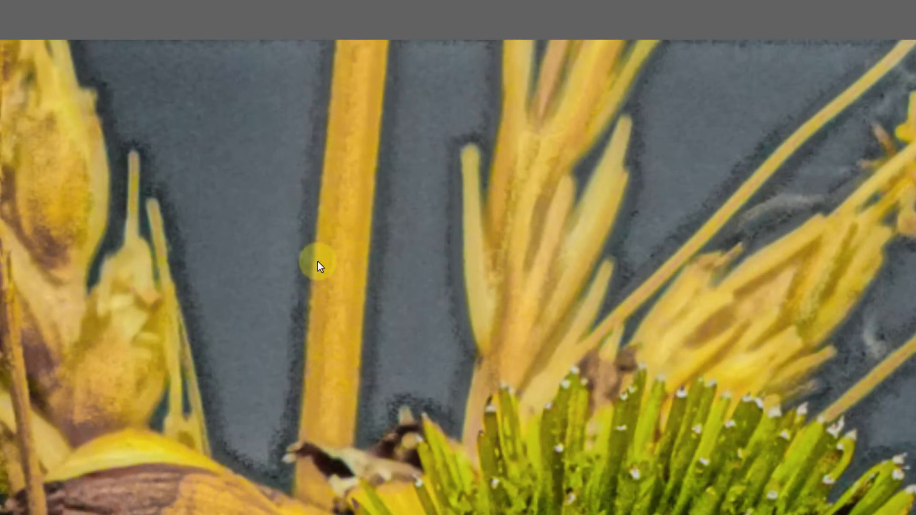
- Magnify the thick yellow stem further and examine the background along its edges and the neighbouring stalks
scroll(299, 276, up, 5)
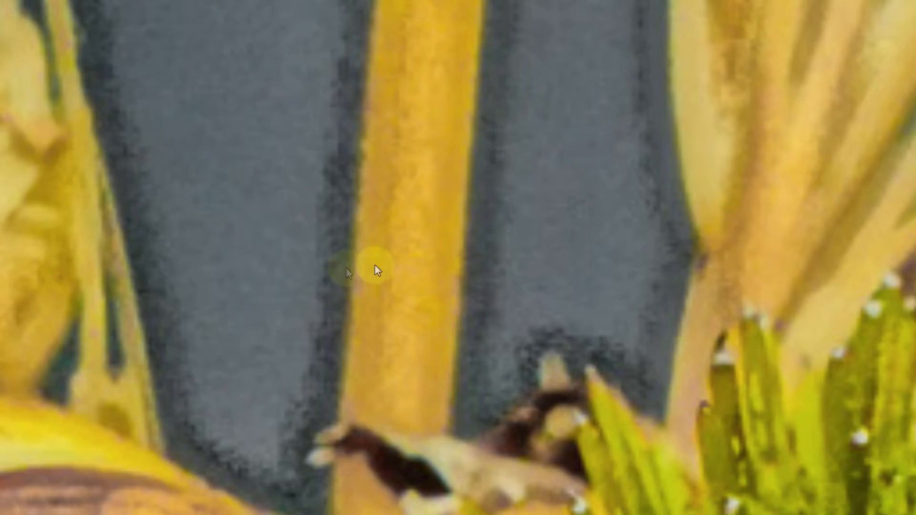
drag(380, 260, 627, 249)
drag(356, 134, 386, 218)
scroll(401, 208, down, 1)
drag(337, 176, 416, 102)
drag(385, 346, 412, 215)
drag(365, 318, 554, 176)
- Examine the base of the wheat ear near the vase neck at 800%, then fit the whole photo on screen
drag(221, 298, 563, 299)
scroll(669, 275, up, 1)
drag(727, 215, 718, 4)
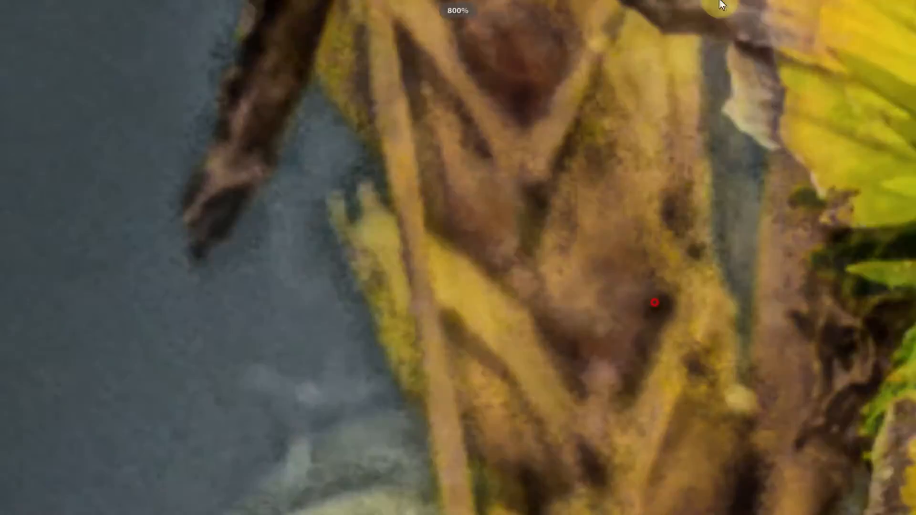
drag(396, 374, 756, 45)
scroll(488, 350, down, 3)
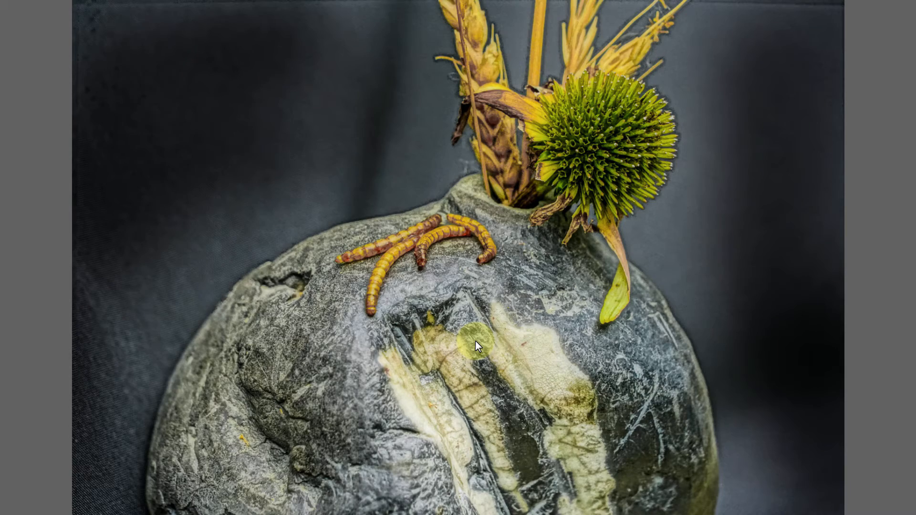
- Check the seed head's outer edge and the adjacent dark background at 400%, then return to the filmstrip view
click(836, 142)
drag(265, 307, 317, 377)
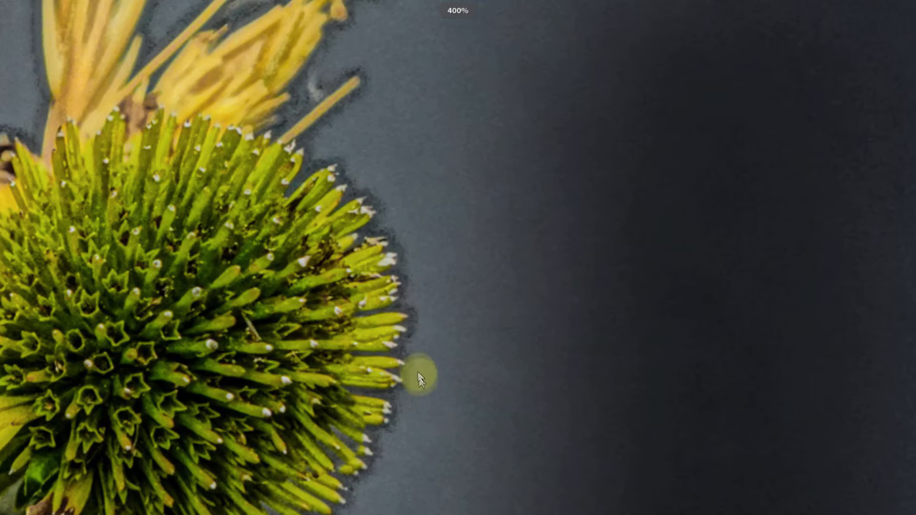
click(392, 402)
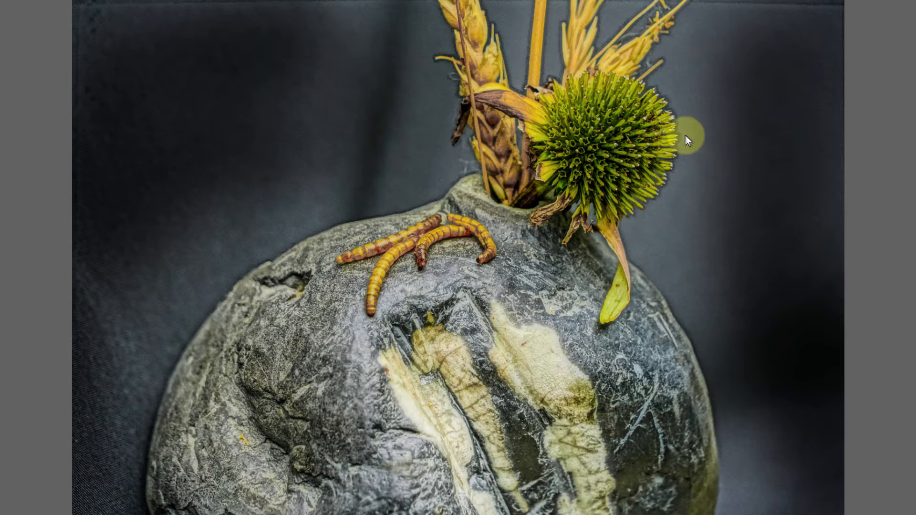
key(space)
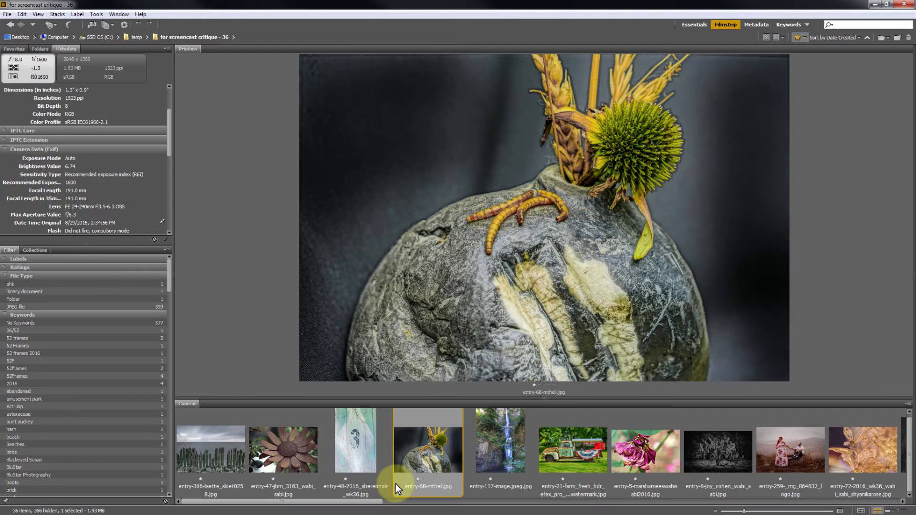
- Preview the metal cooking pot photo and the Mobil Service building photo, then browse further along the filmstrip
scroll(403, 470, down, 2)
scroll(402, 469, down, 5)
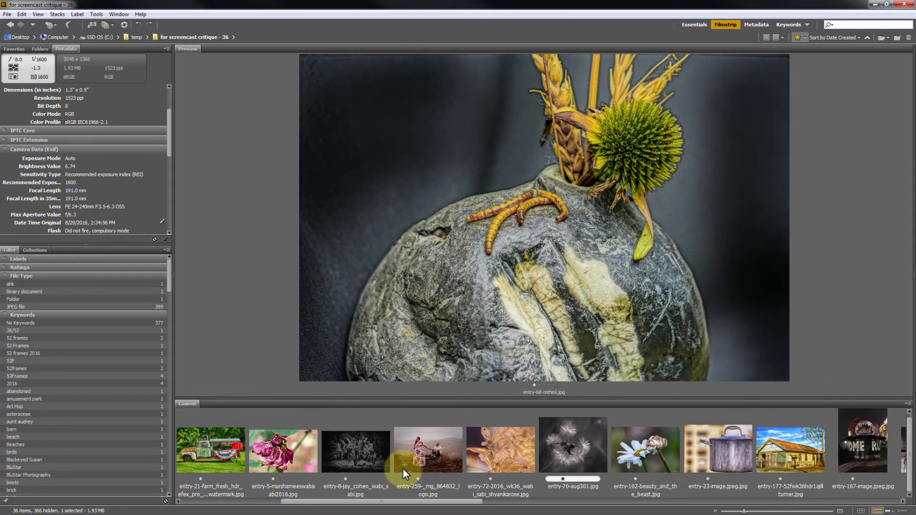
click(408, 451)
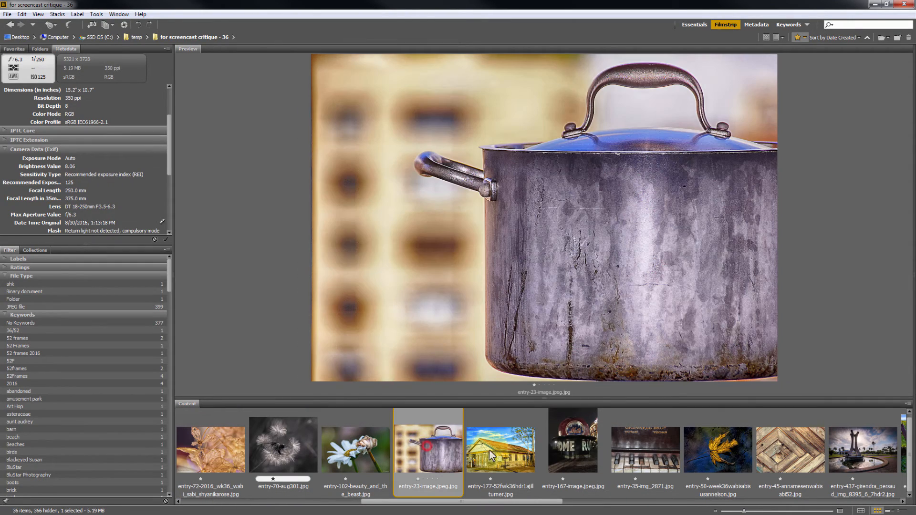
click(510, 452)
scroll(505, 458, down, 4)
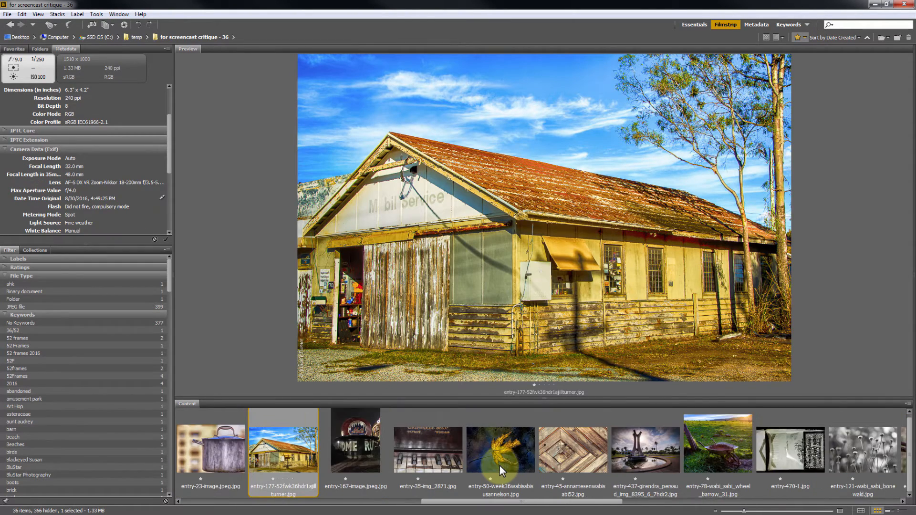
- Browse further along the filmstrip and preview the rusty chain, drooping sunflower and Barsky III wagon photos
scroll(499, 463, down, 4)
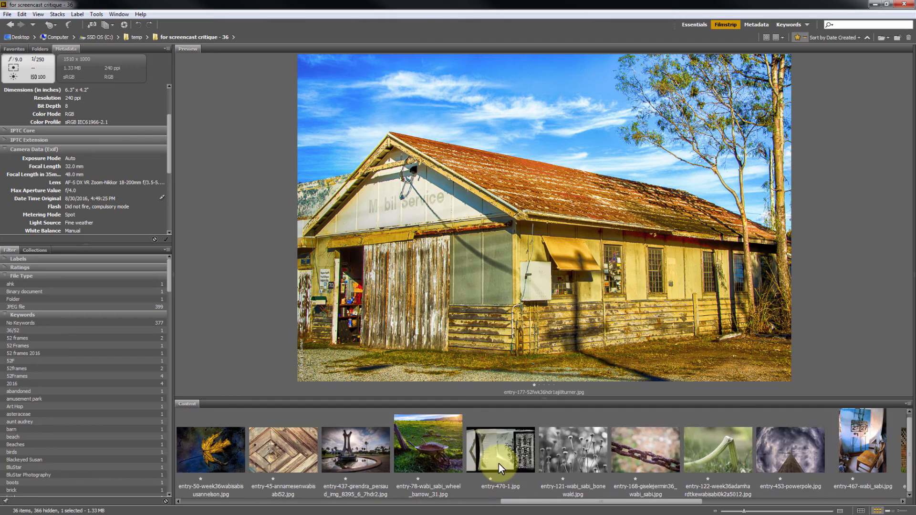
scroll(499, 464, down, 5)
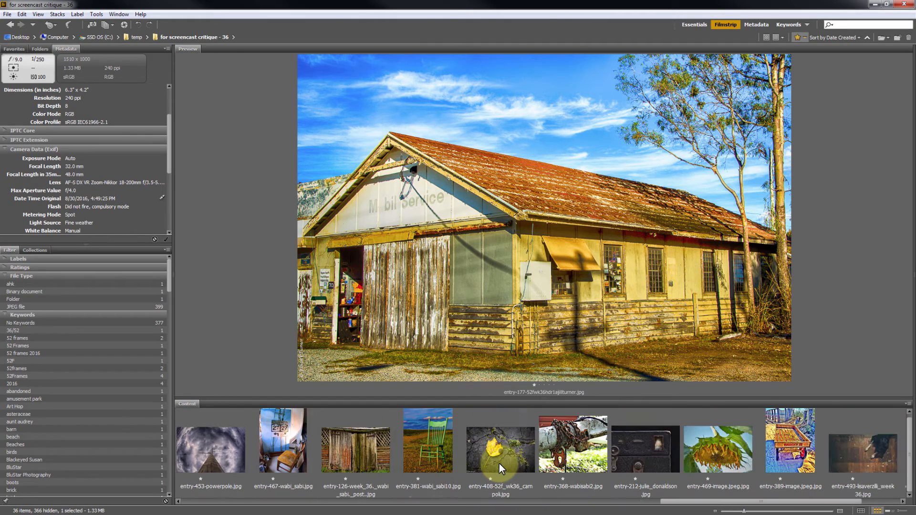
click(570, 451)
scroll(489, 451, down, 2)
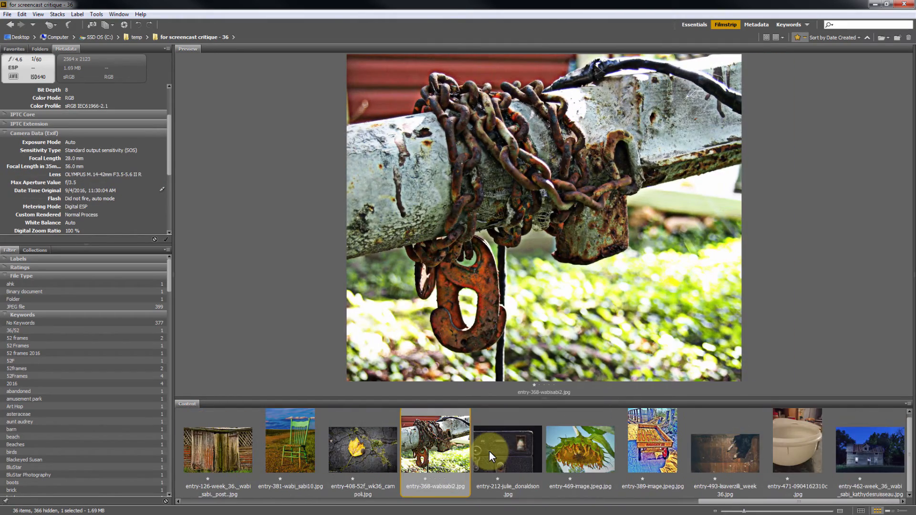
click(585, 451)
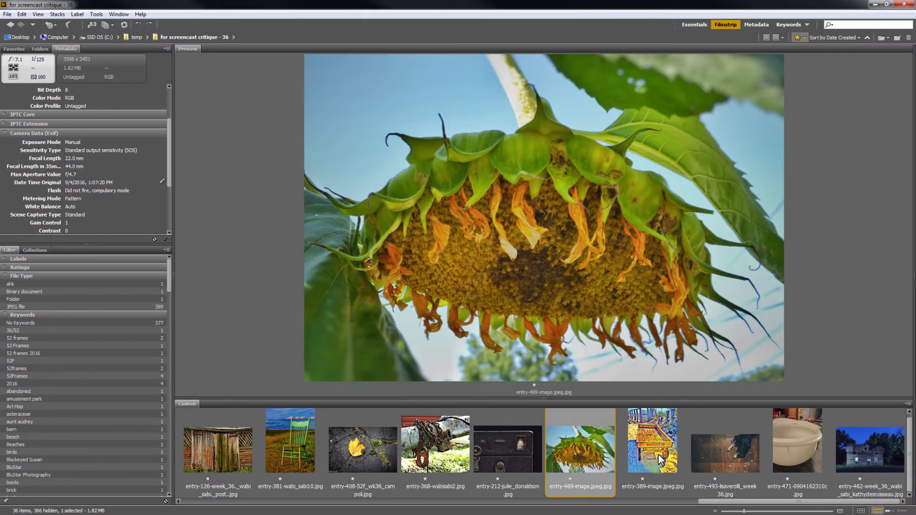
click(658, 459)
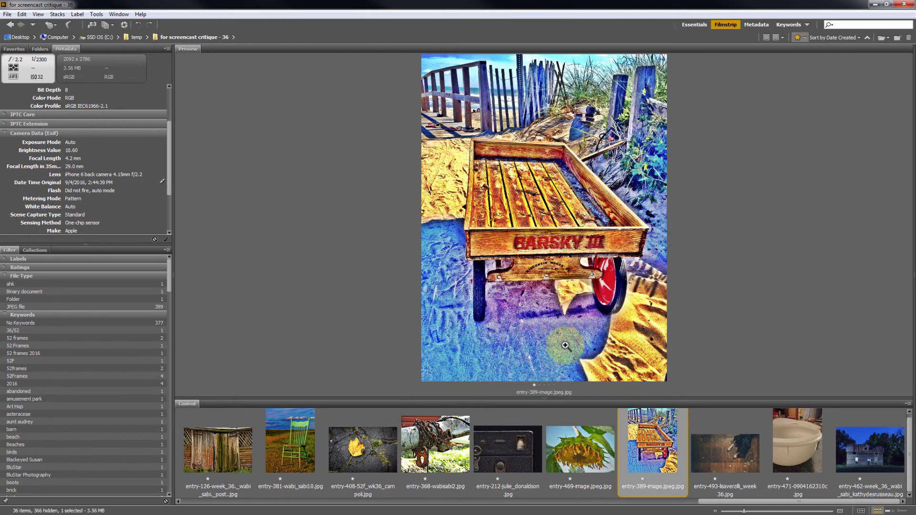
- View the wagon photo full screen and magnify it to examine the sand shadow, wheels, wagon bed and beach fence
key(space)
click(440, 427)
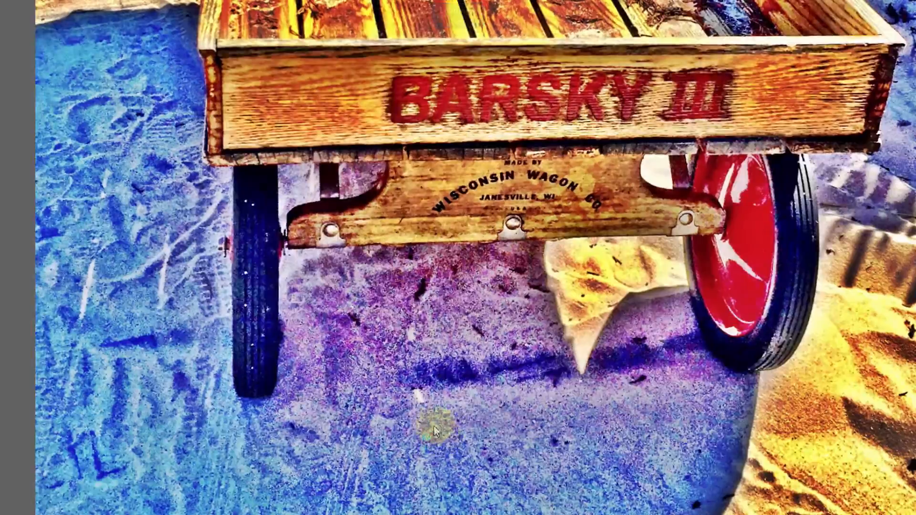
drag(435, 423, 554, 204)
drag(258, 95, 288, 351)
drag(568, 107, 478, 333)
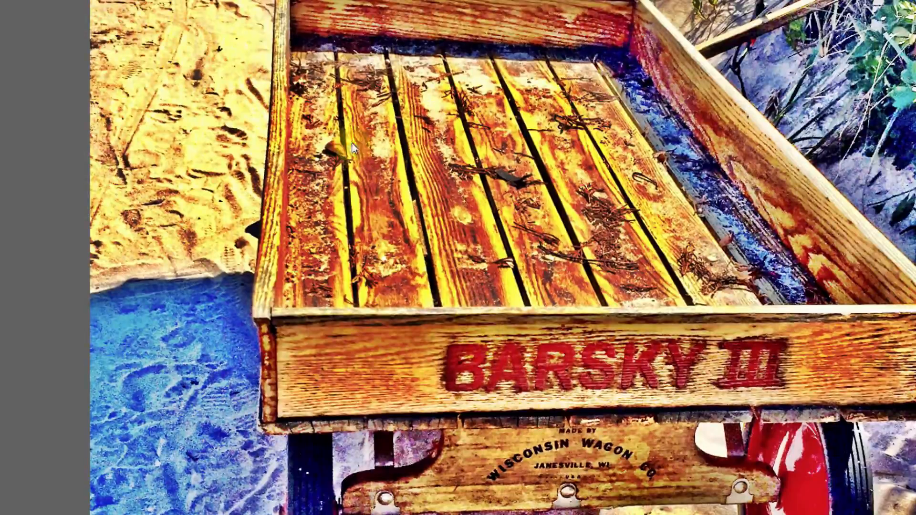
drag(352, 143, 433, 367)
drag(367, 113, 360, 153)
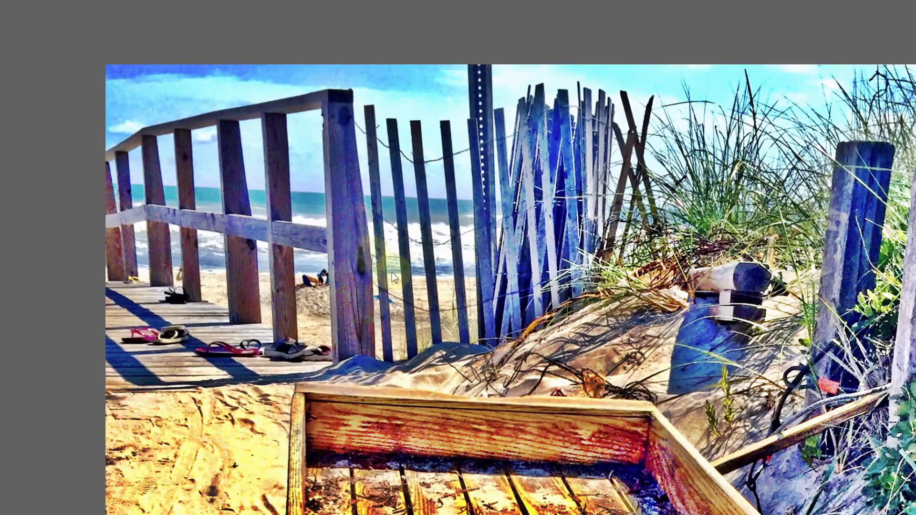
- Examine the sky along the boardwalk railing and picket fence at 800%, then fit the photo and return to the filmstrip
click(221, 252)
scroll(180, 157, up, 4)
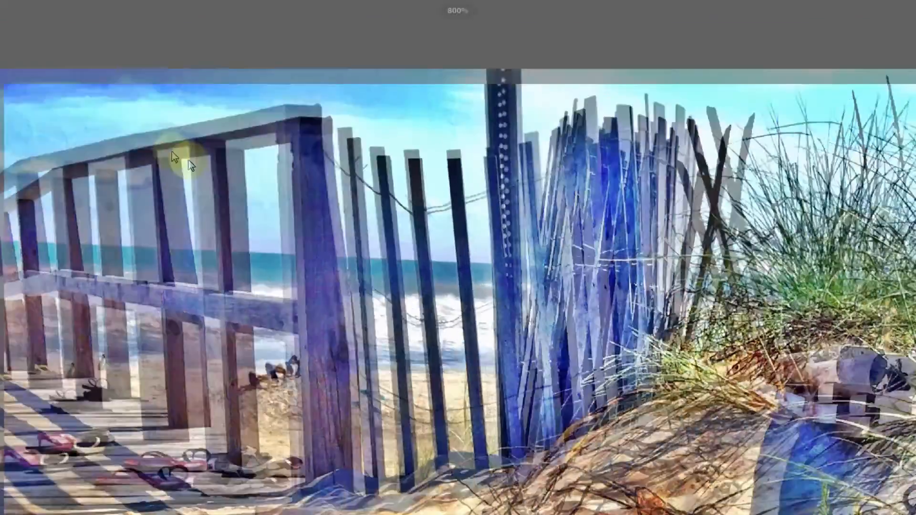
drag(290, 268, 564, 361)
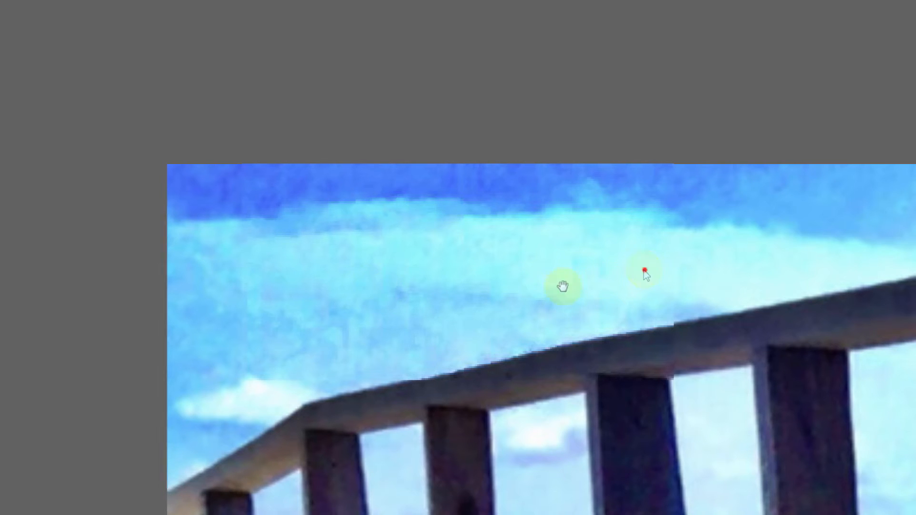
drag(644, 270, 196, 333)
drag(683, 348, 271, 291)
drag(581, 318, 230, 246)
drag(637, 315, 351, 256)
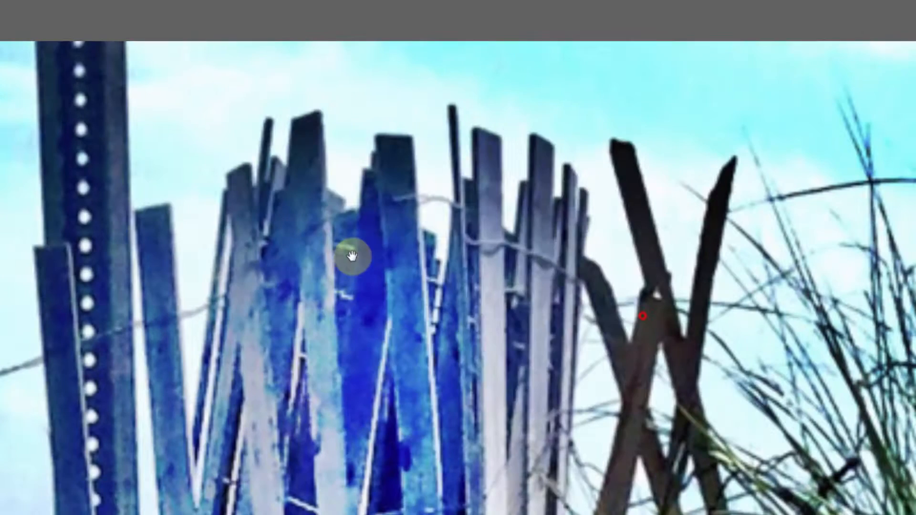
key(ctrl+0)
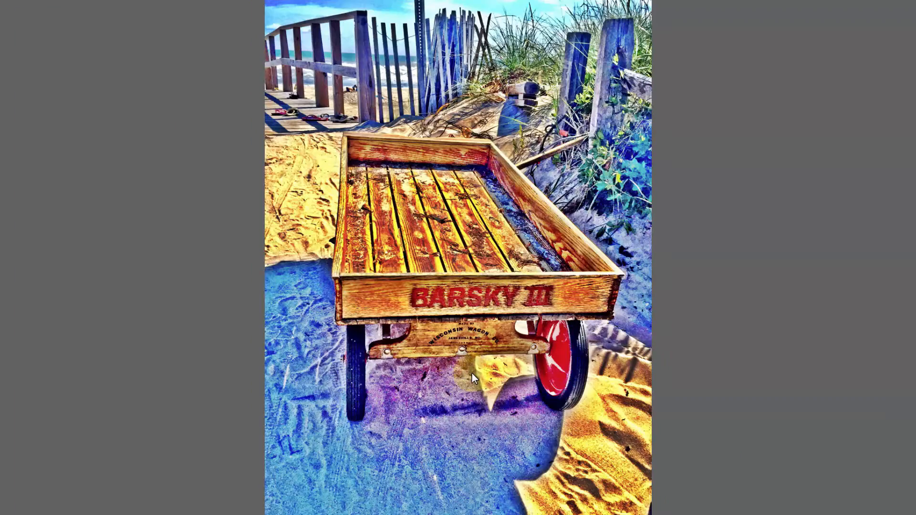
key(space)
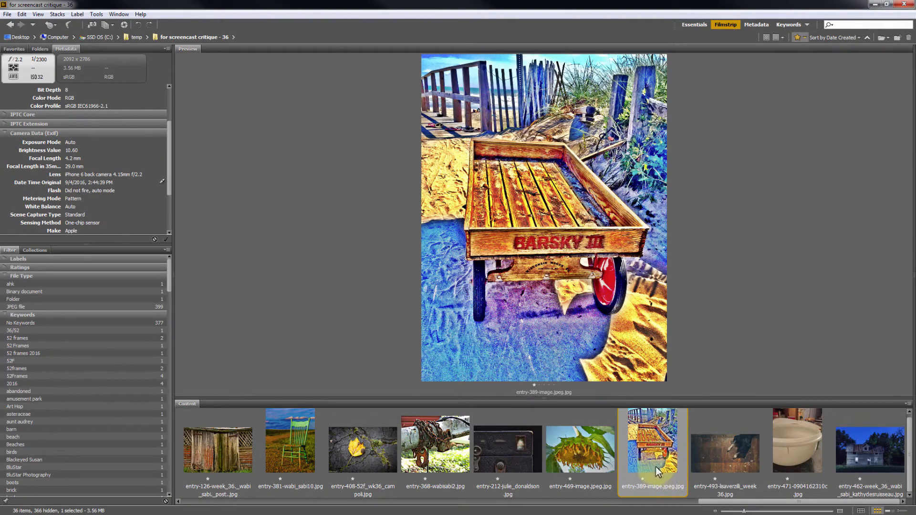
- Compare the sunflower preview with the wagon photo, checking the wagon bed magnified at full screen
key(Left)
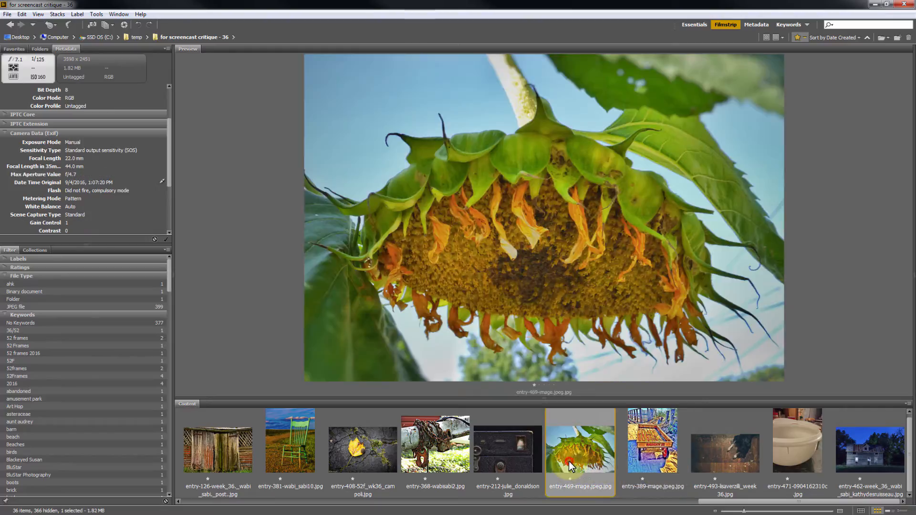
click(648, 461)
key(space)
scroll(469, 215, up, 6)
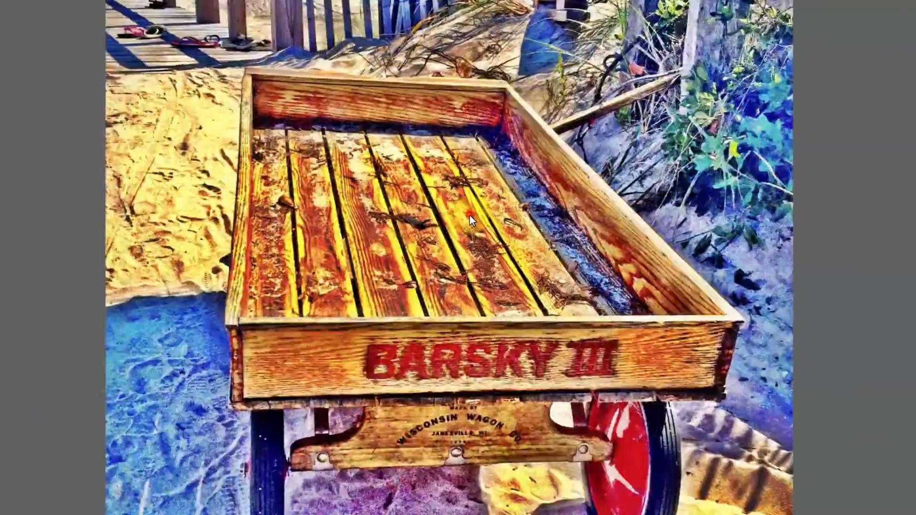
scroll(432, 299, down, 6)
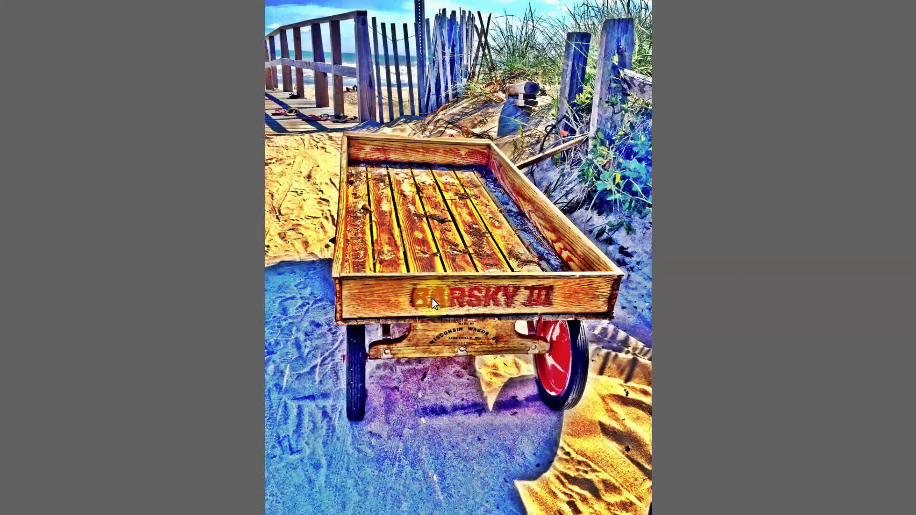
key(space)
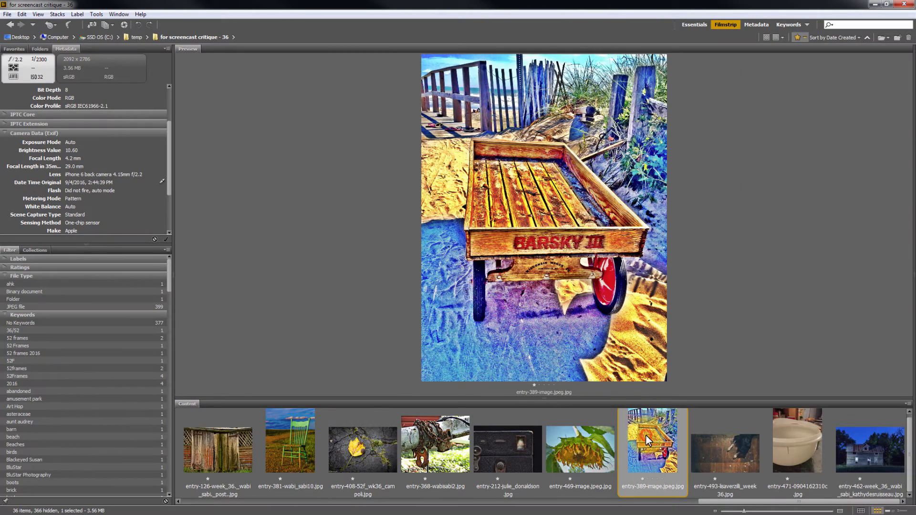
- Browse back along the filmstrip and compare the Mobil Service building photo with the Farm Fresh truck photo
scroll(643, 434, up, 3)
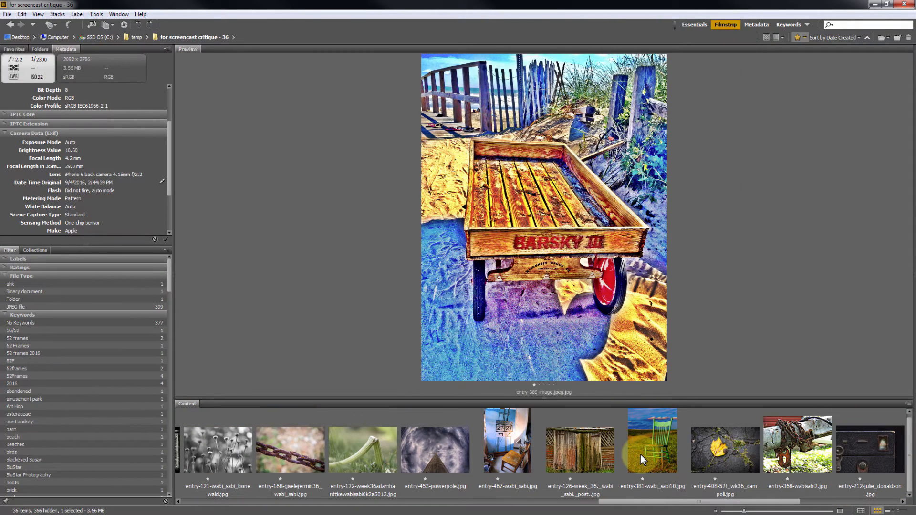
scroll(640, 454, up, 5)
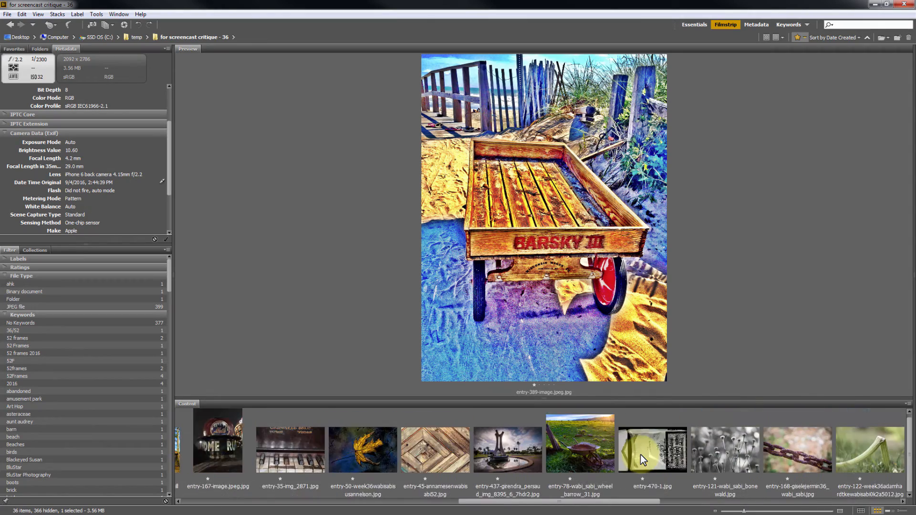
scroll(640, 454, up, 2)
click(593, 445)
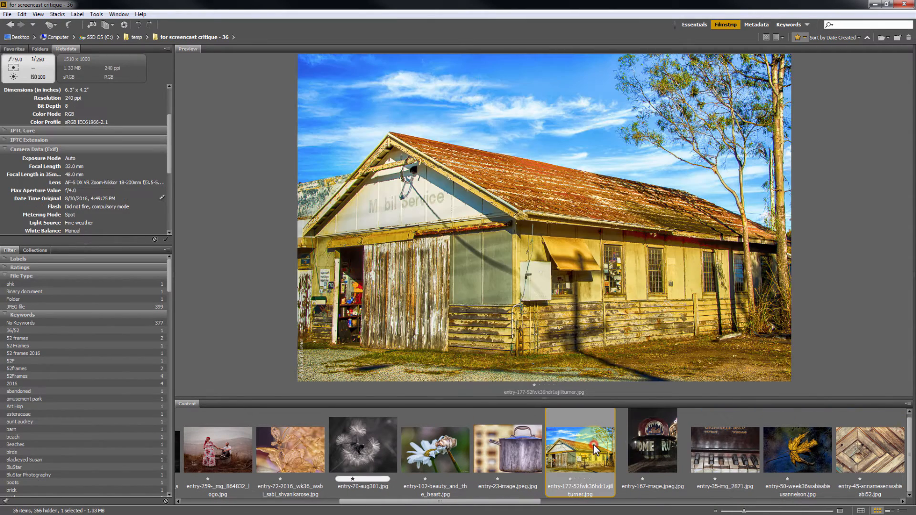
scroll(593, 444, up, 4)
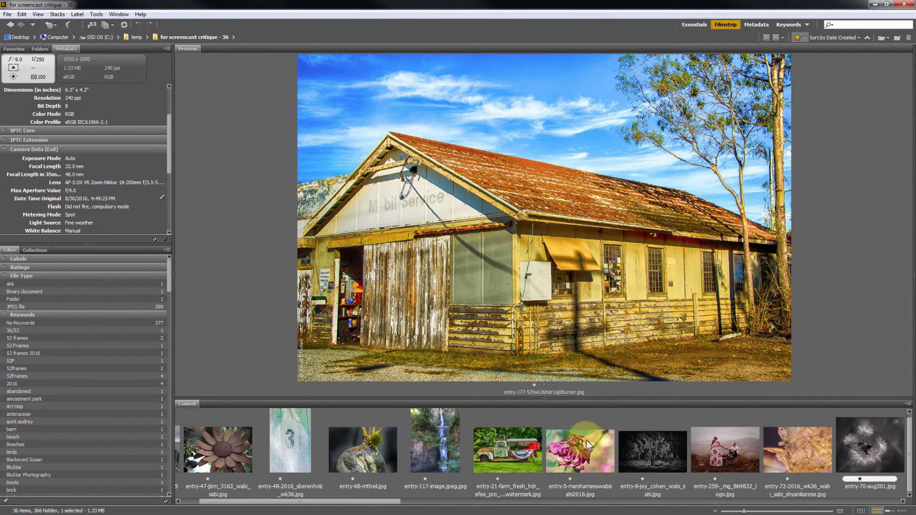
click(511, 451)
scroll(510, 452, down, 3)
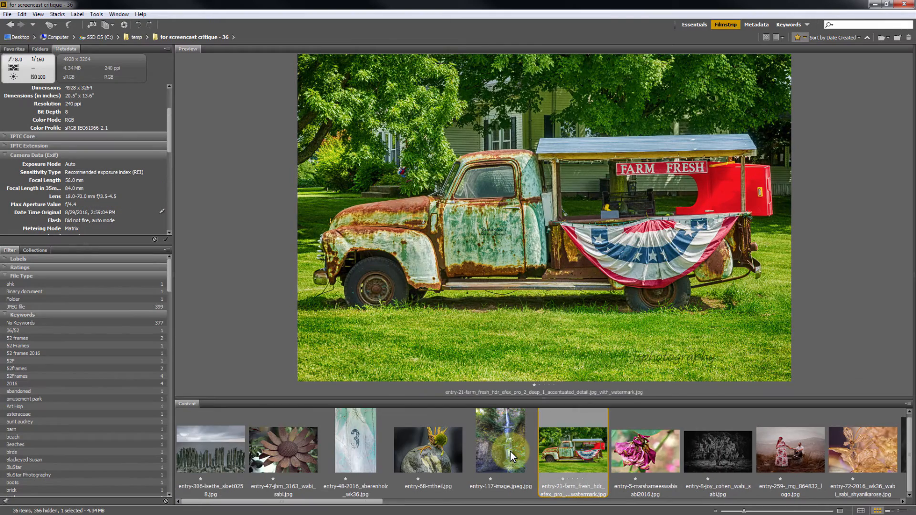
scroll(511, 450, down, 3)
click(624, 451)
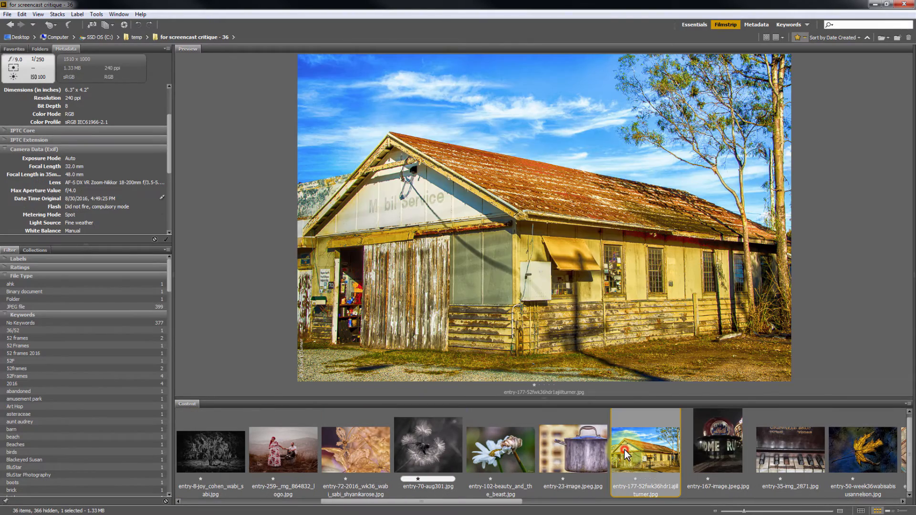
- Examine the sky and roof peak of the Mobil Service photo at up to 800%, then return to the filmstrip
key(space)
scroll(193, 93, up, 2)
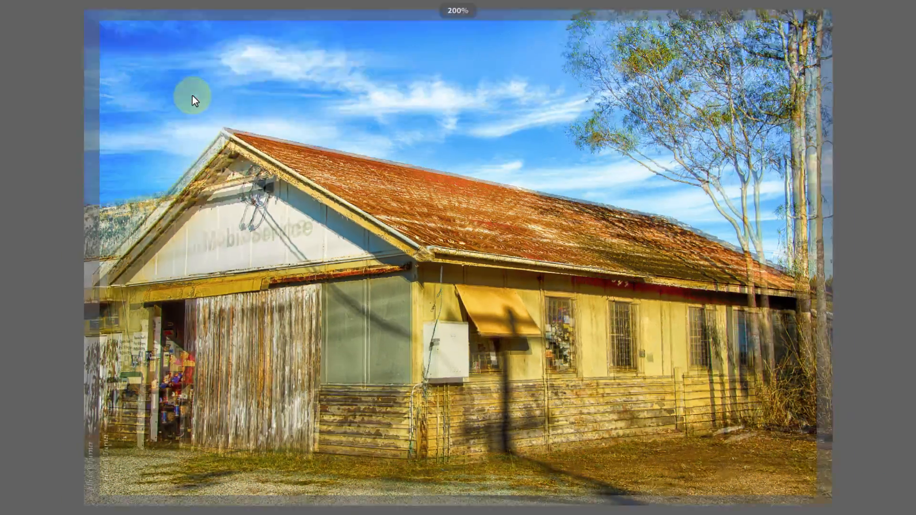
scroll(605, 257, up, 3)
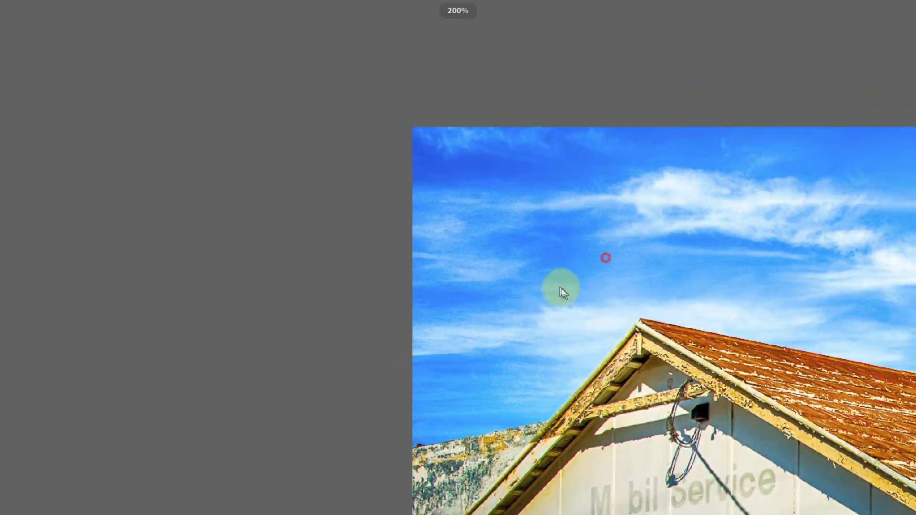
drag(593, 291, 902, 432)
drag(494, 221, 788, 397)
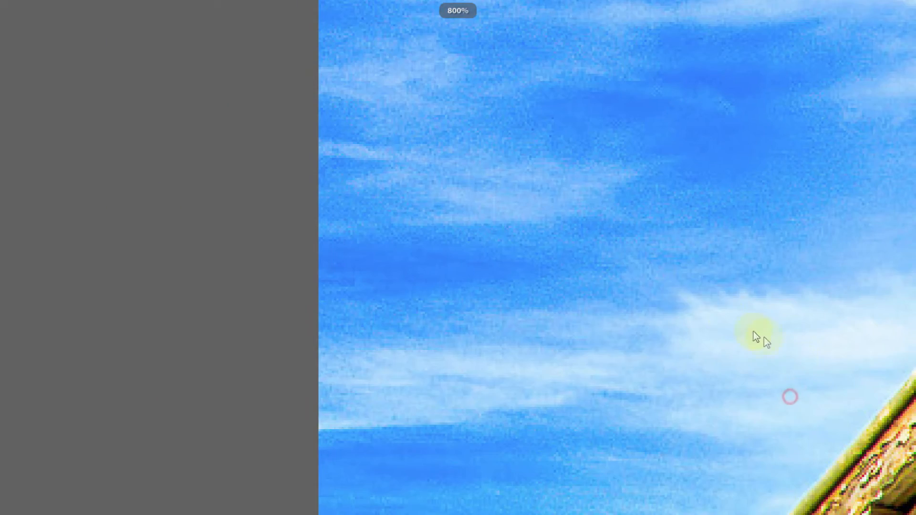
key(space)
- Browse back along the filmstrip and preview the waterfall photo with the footbridge
scroll(679, 474, up, 7)
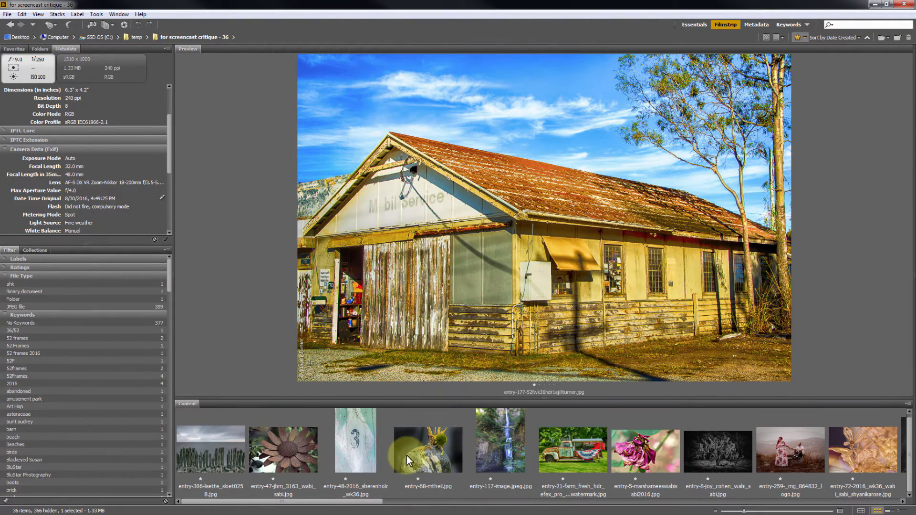
click(505, 437)
scroll(471, 437, down, 2)
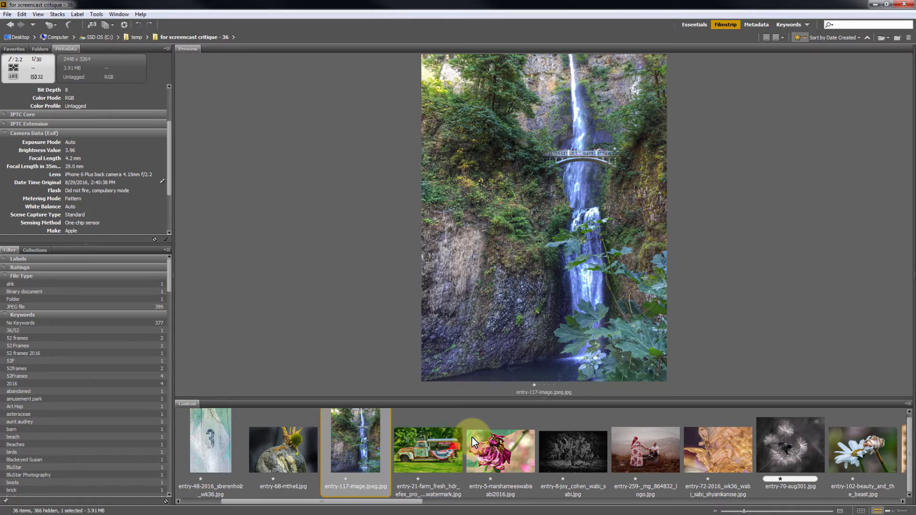
- Open the Farm Fresh truck photo in Camera Raw
click(420, 441)
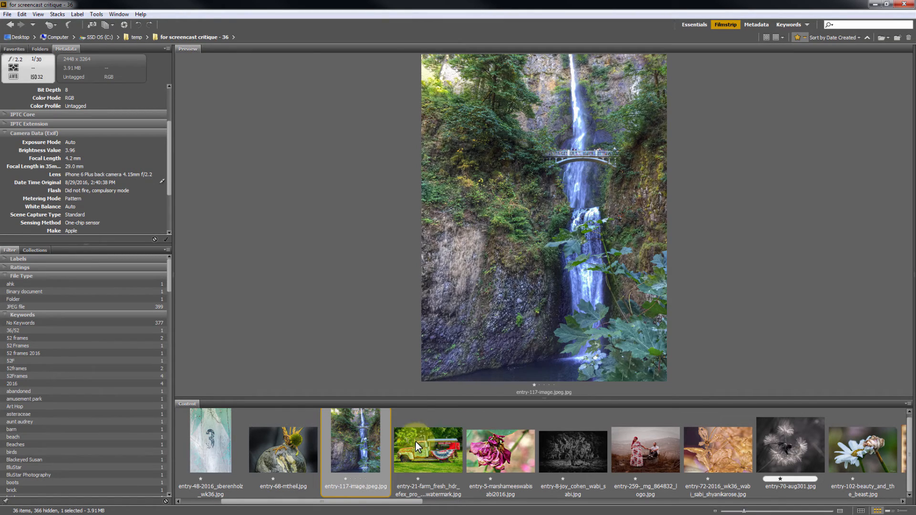
right_click(423, 448)
click(451, 232)
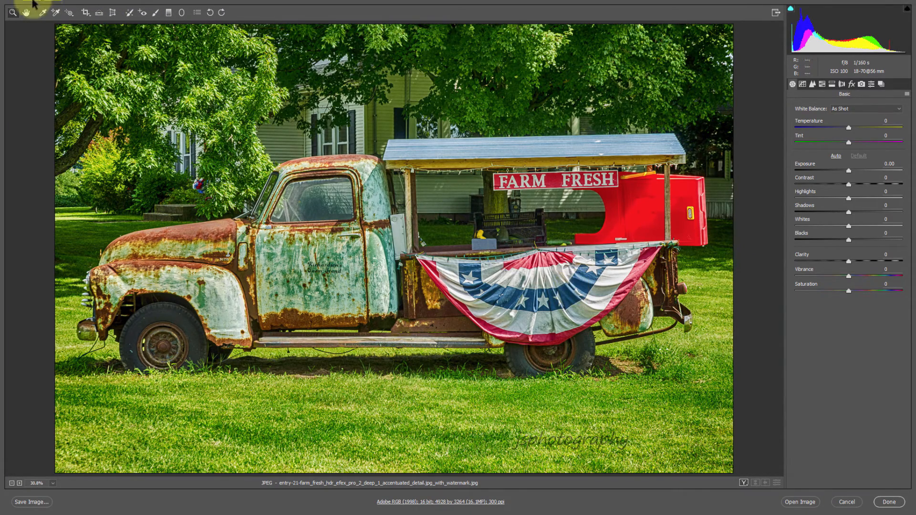
- Try automatic straightening on the truck photo, then straighten it along the truck's canopy roof edge and apply the crop
click(100, 13)
double_click(101, 13)
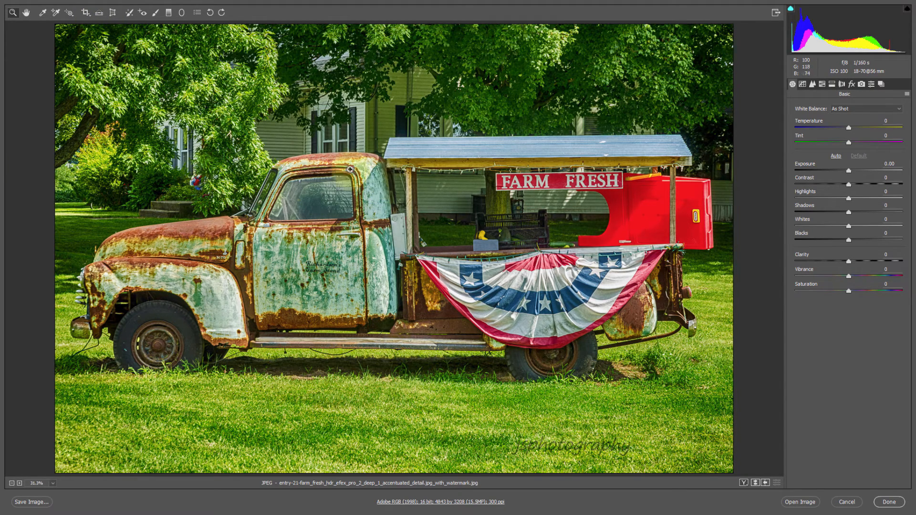
double_click(98, 13)
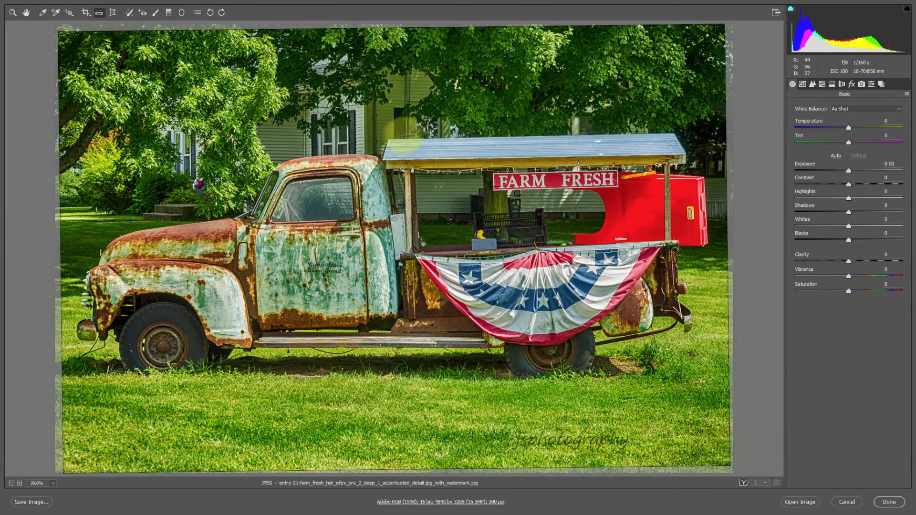
drag(407, 136, 655, 132)
key(Return)
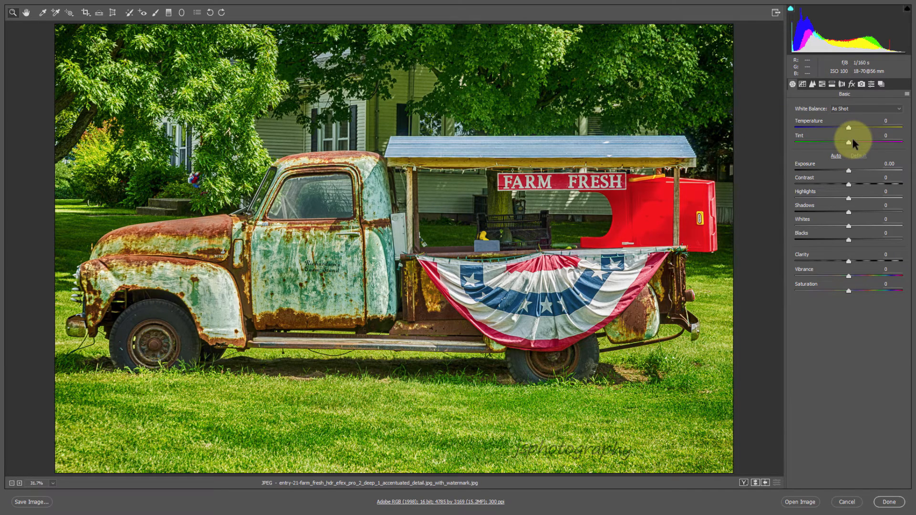
- Set the truck photo's tint to +33 and open the HSL saturation adjustments
drag(847, 141, 868, 144)
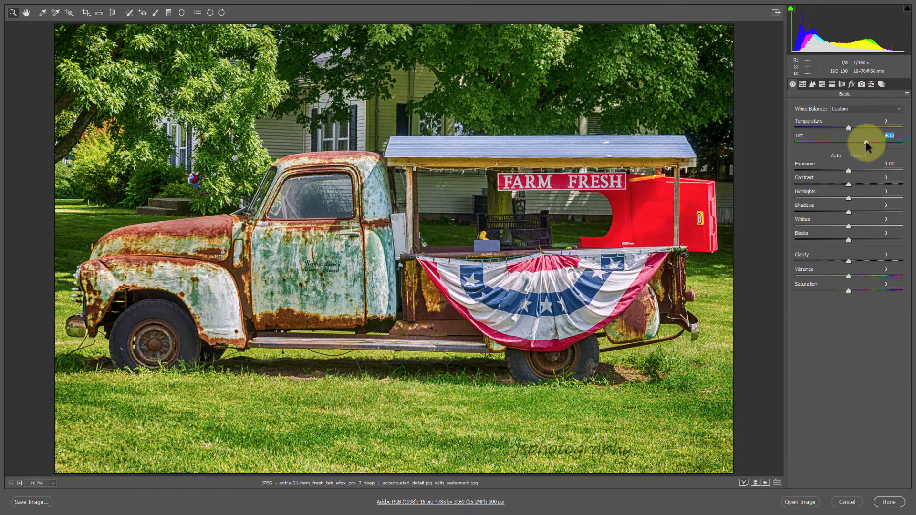
click(825, 84)
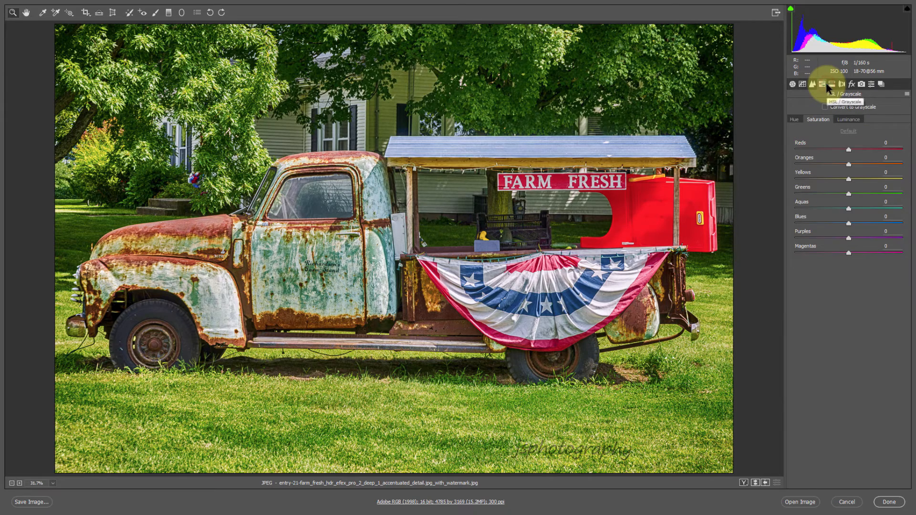
- Set the truck photo's HSL saturation to -24 for greens and +17 for yellows, and raise its vibrance to +13
drag(848, 193, 831, 193)
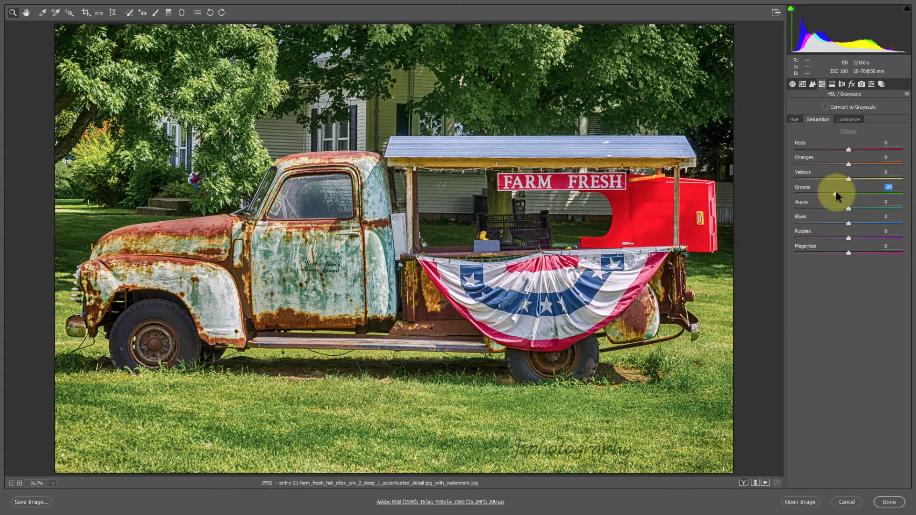
drag(848, 179, 858, 178)
click(791, 84)
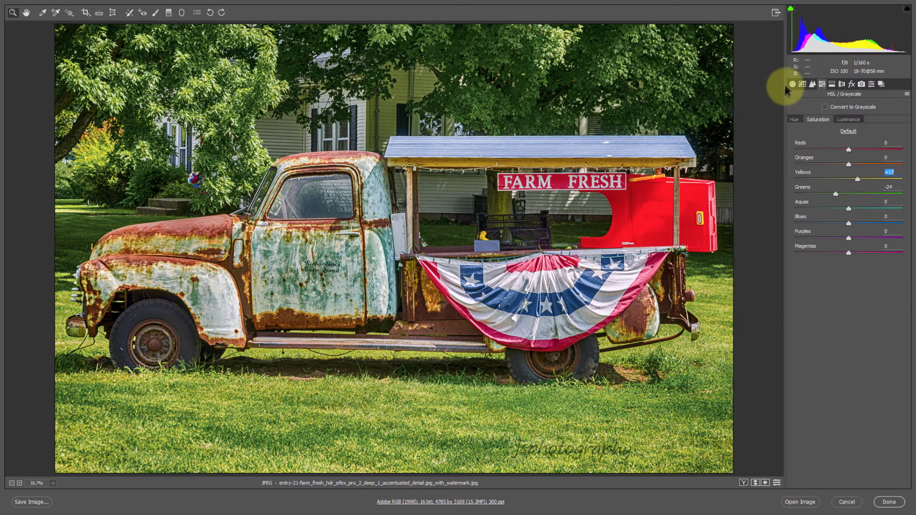
drag(848, 276, 866, 277)
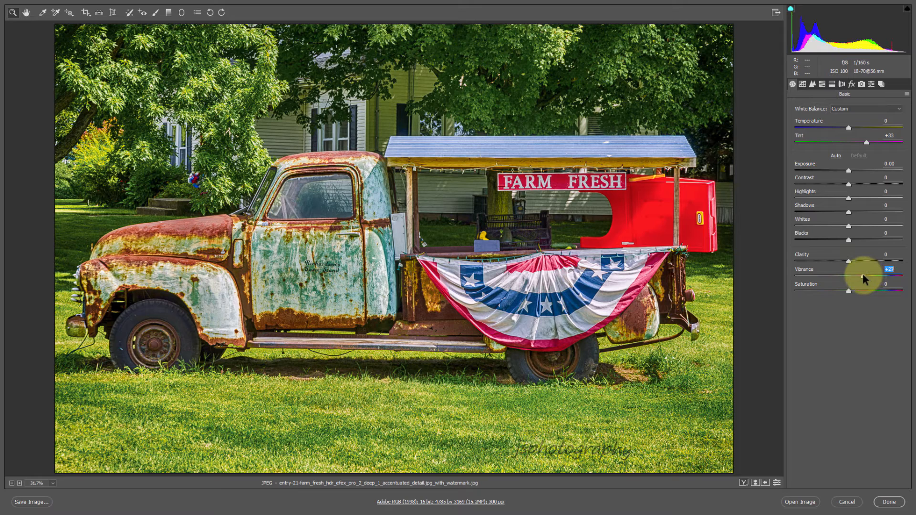
drag(861, 275, 858, 275)
- Lower the truck photo's reds saturation to -14 and set its luminance noise reduction to 100
click(821, 83)
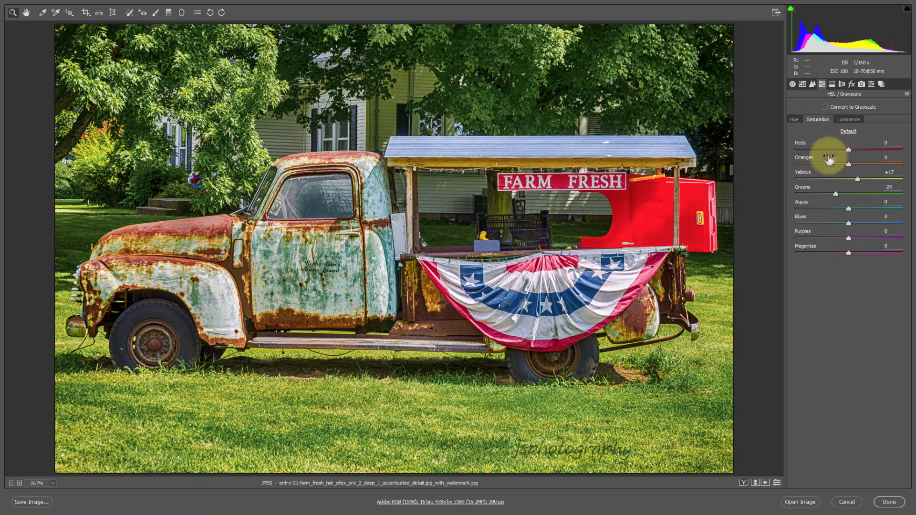
mouse_move(849, 150)
mouse_down()
mouse_move(825, 152)
mouse_move(842, 147)
mouse_up()
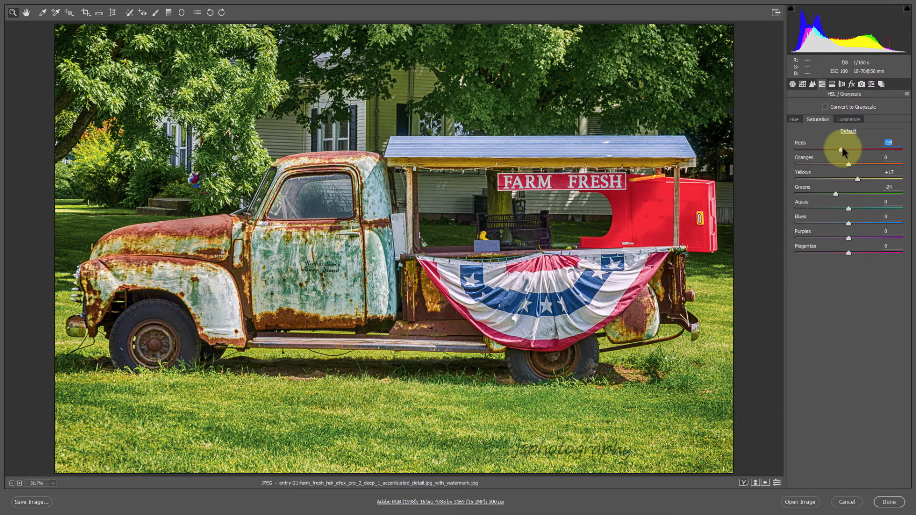
click(793, 84)
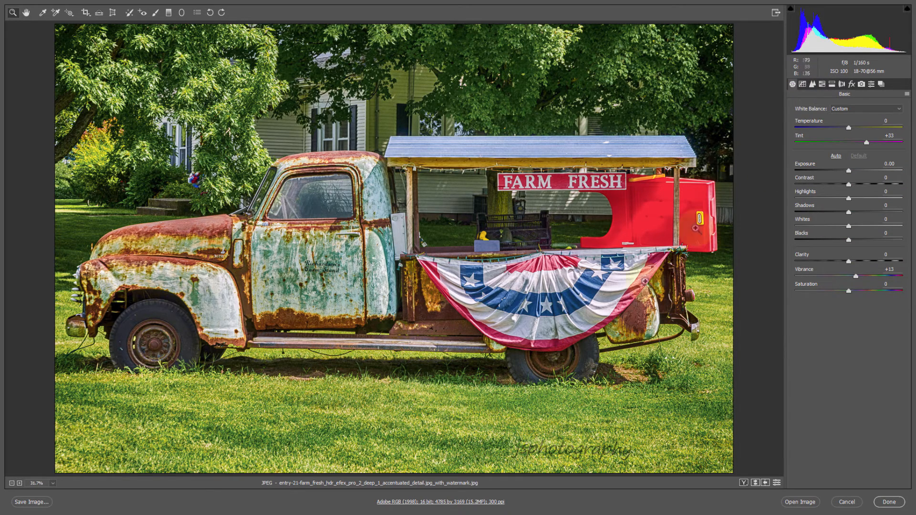
click(812, 84)
drag(795, 195, 913, 194)
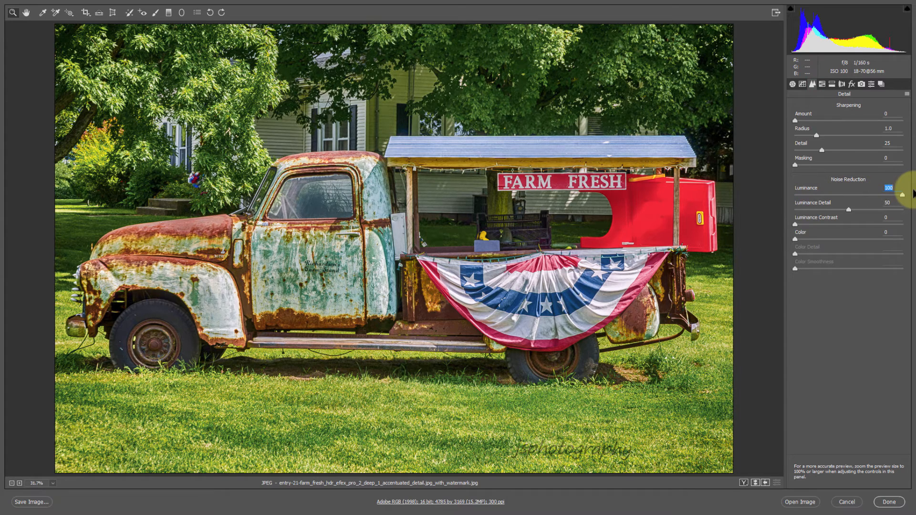
- Set the truck photo's contrast to -22 and clarity to +31, and reduce its yellows saturation to +2
click(793, 85)
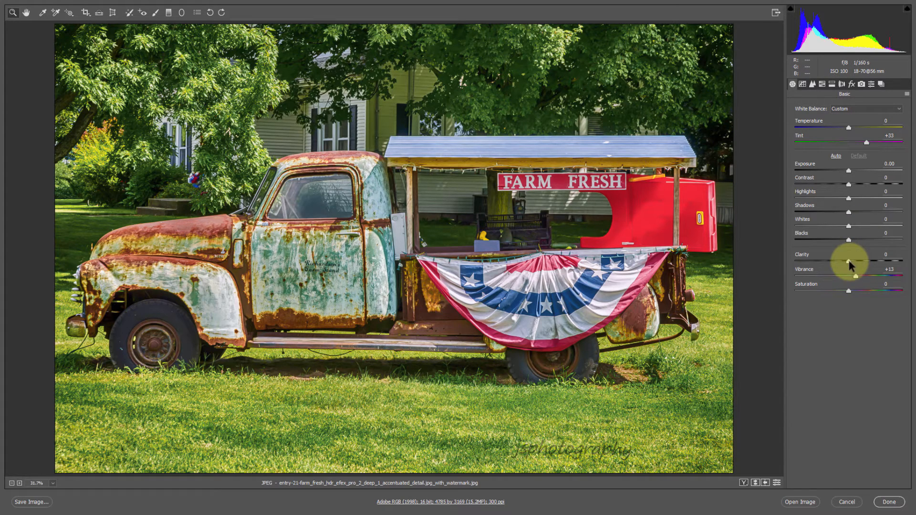
drag(848, 183, 837, 179)
mouse_move(852, 268)
mouse_down()
mouse_move(866, 258)
mouse_move(864, 264)
mouse_up()
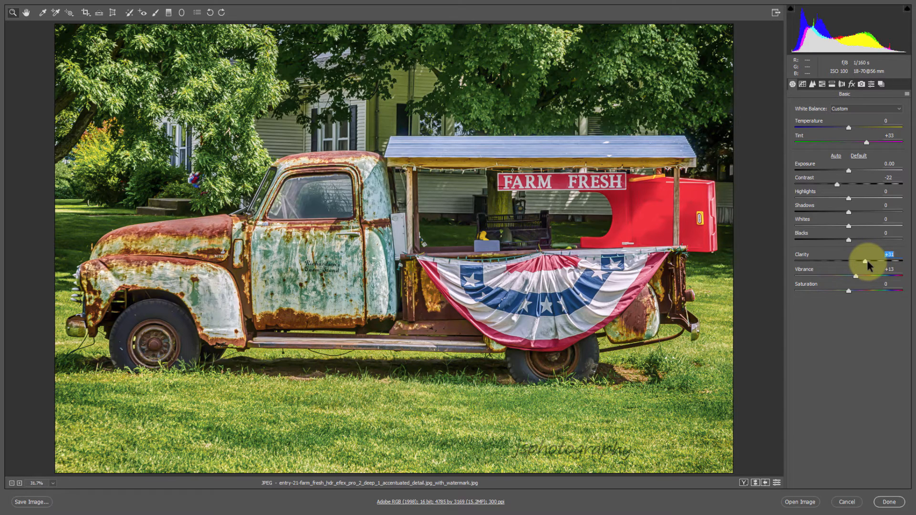
click(820, 84)
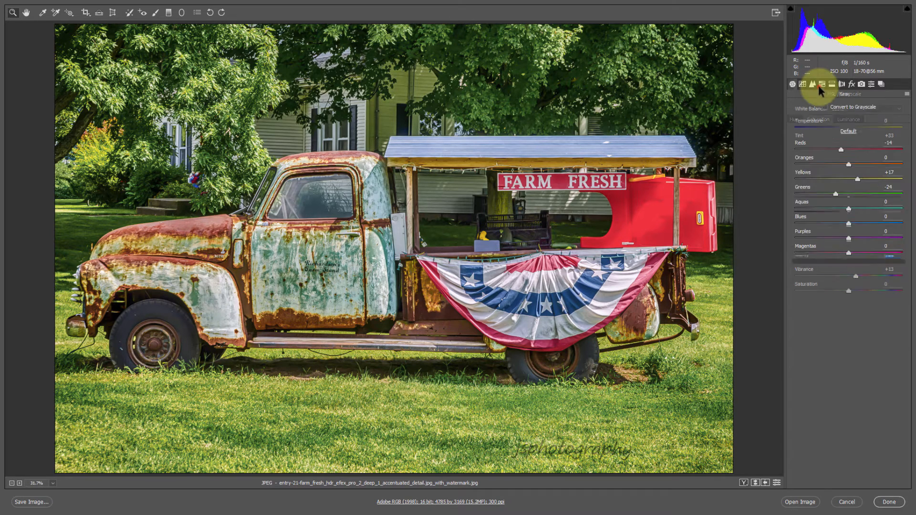
drag(857, 179, 850, 180)
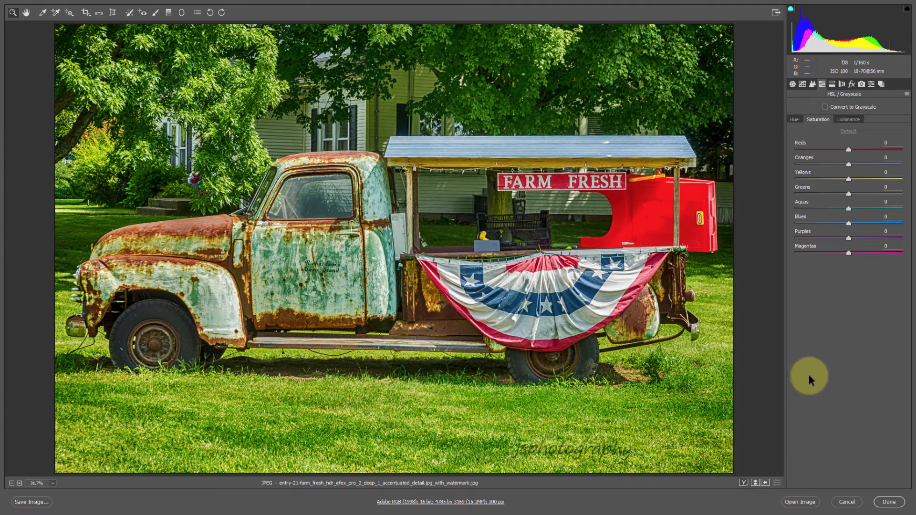
- Compare the truck photo repeatedly with and without the colour adjustments, and close Camera Raw discarding the edits
key(p)
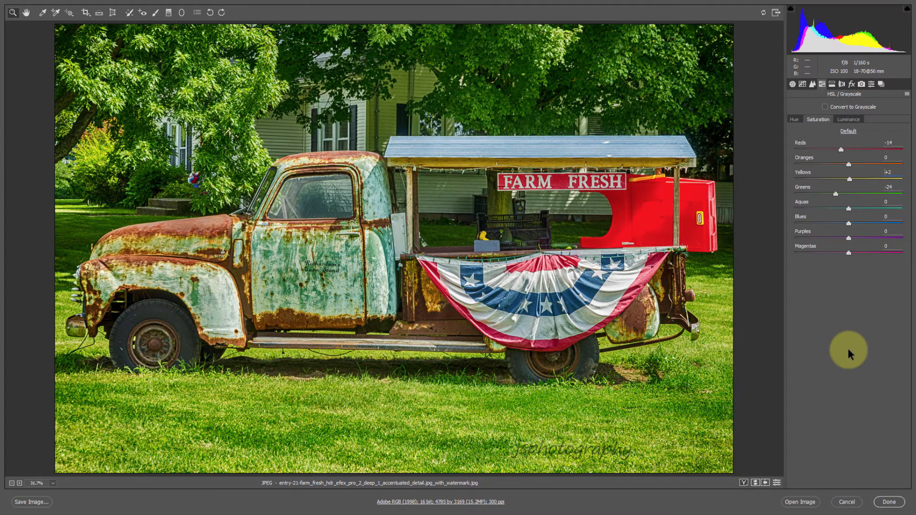
key(p)
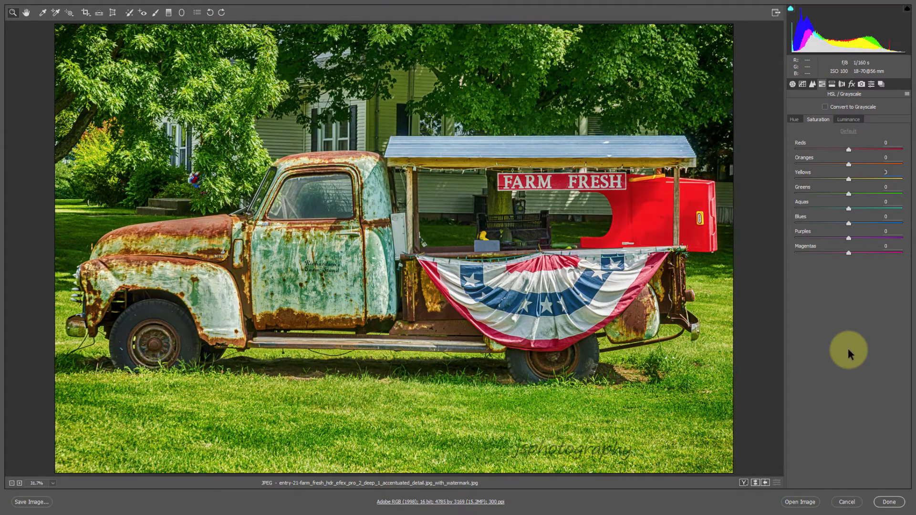
key(p)
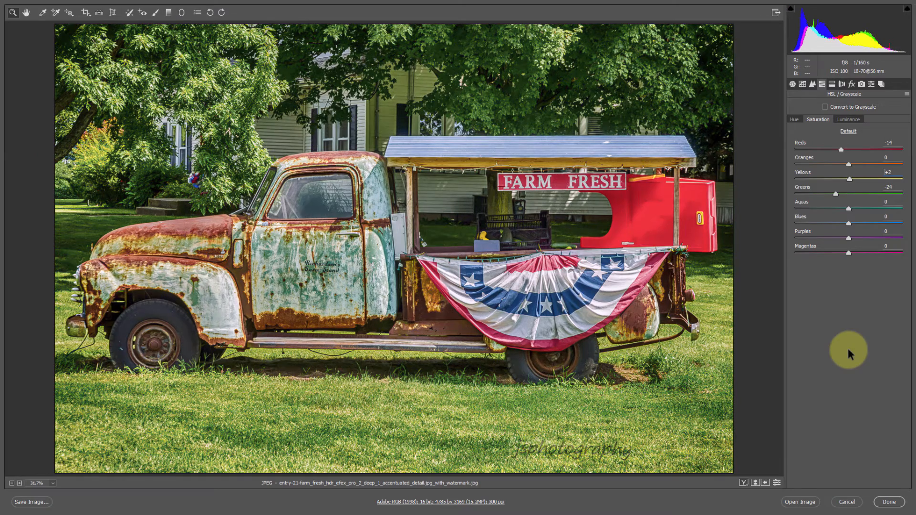
key(p)
key(p)
key(p)
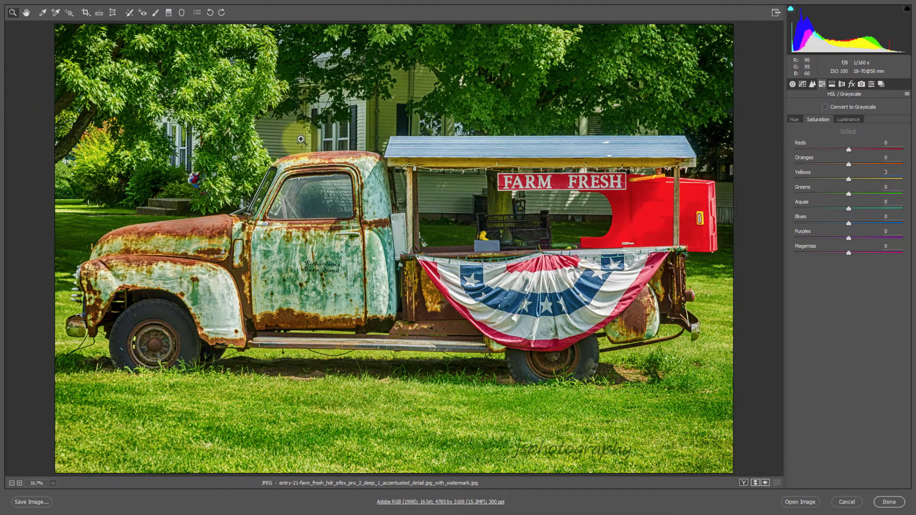
key(p)
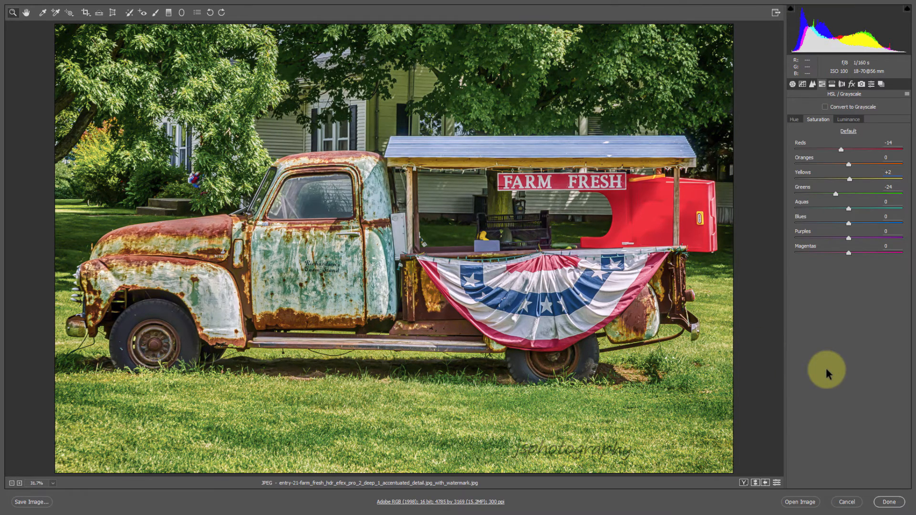
key(p)
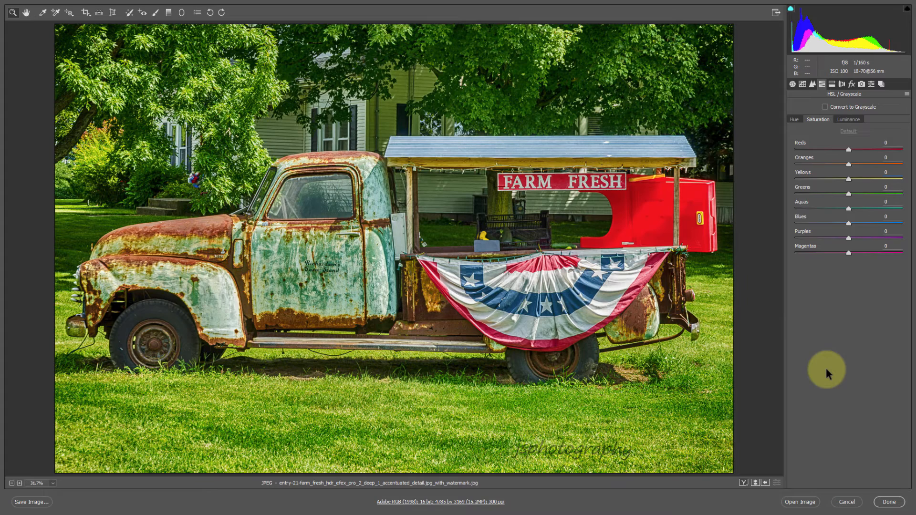
key(p)
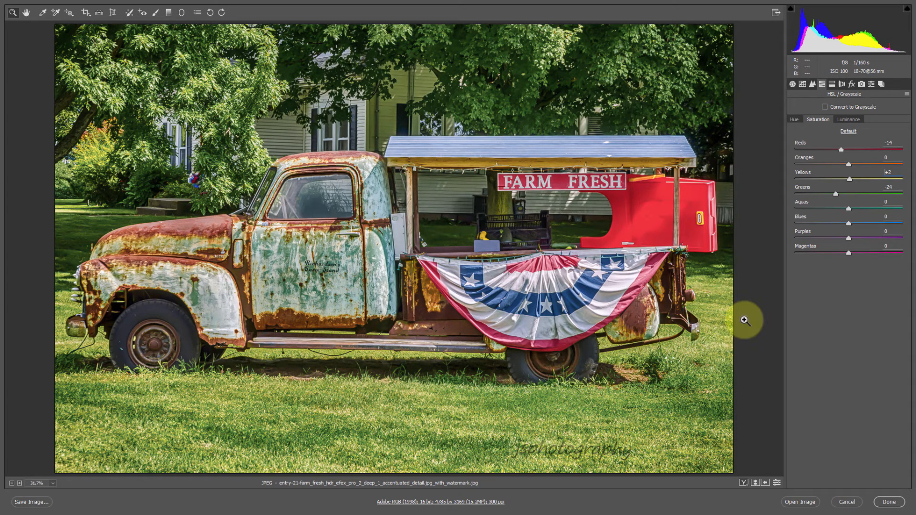
click(846, 502)
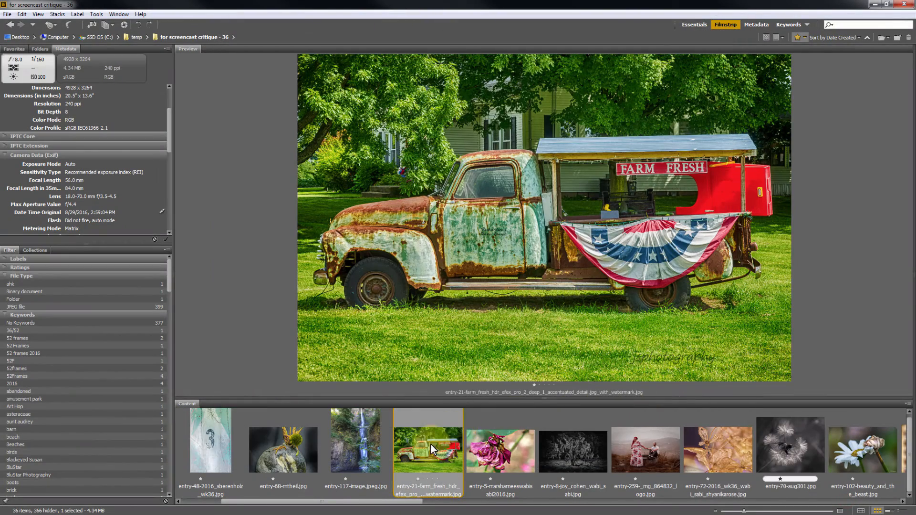
- Browse forward along the filmstrip to the wilted pink rose photo and examine it full screen
scroll(424, 443, down, 2)
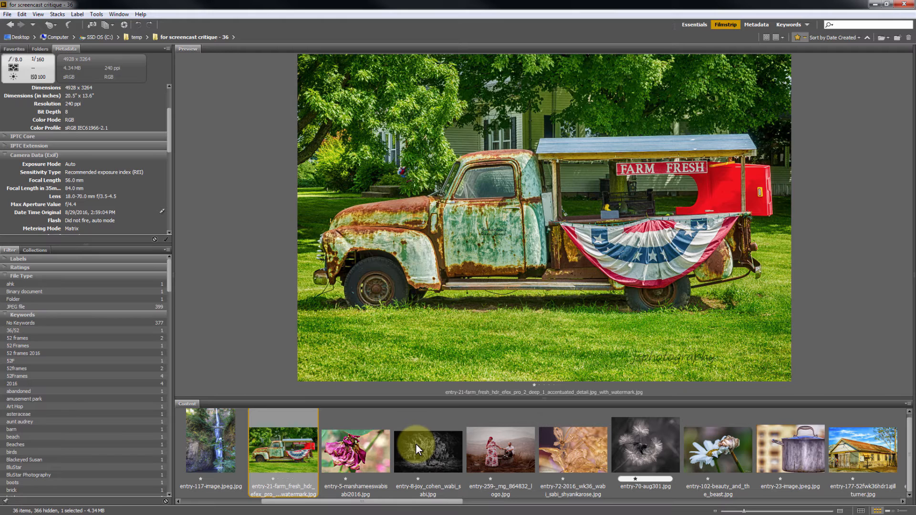
click(370, 444)
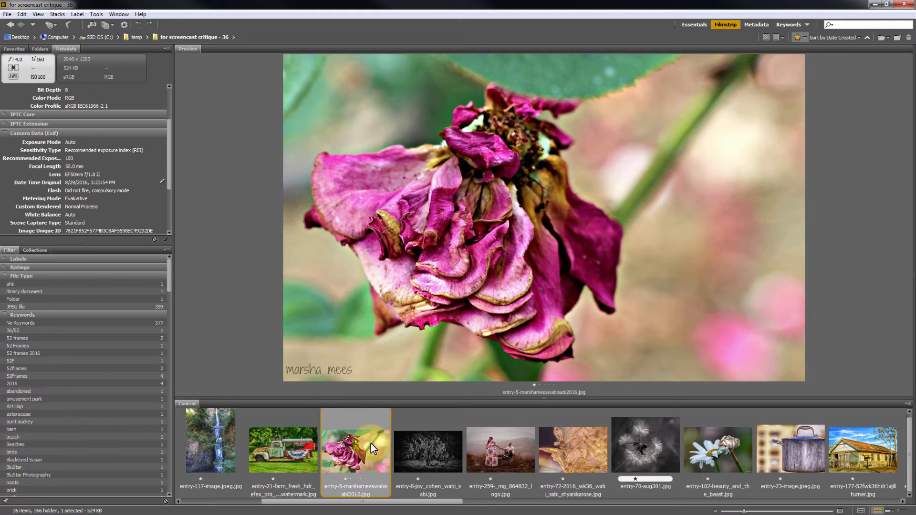
key(space)
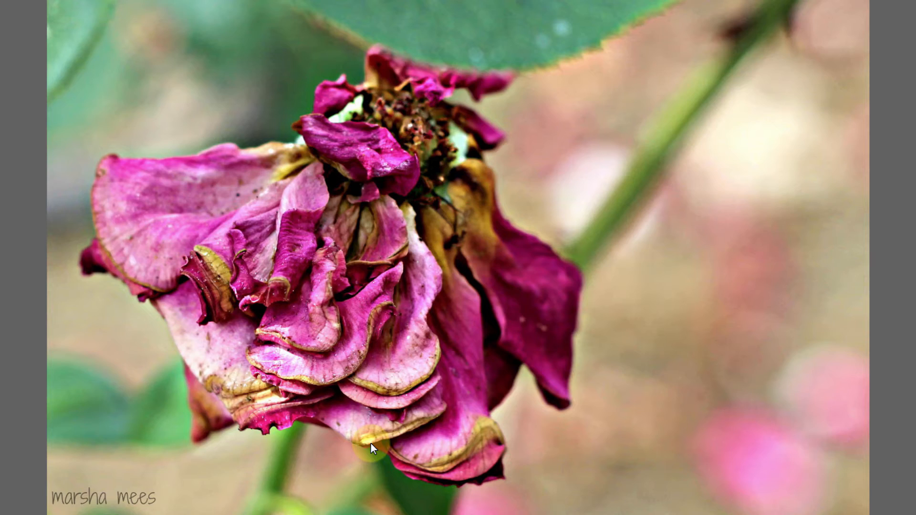
click(371, 443)
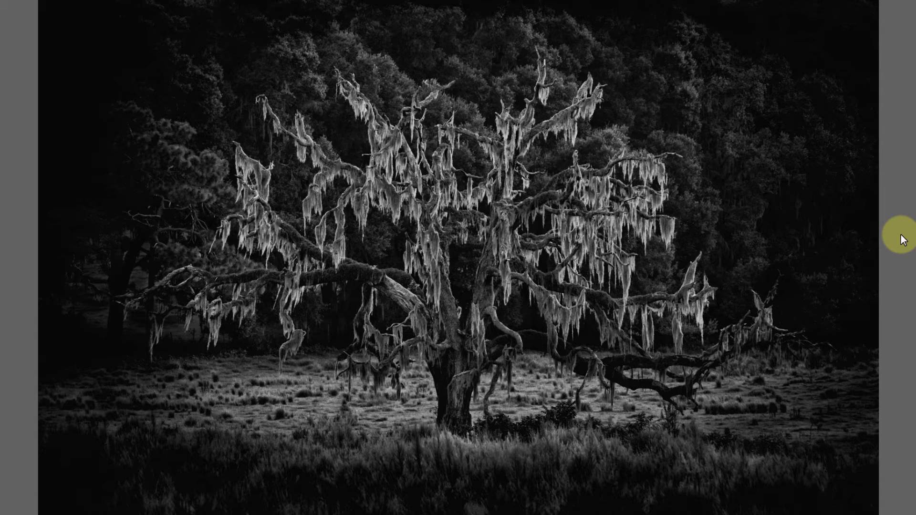
- Advance from the mossy tree to the couple on the hillside and inspect both faces at 200% and 100% zoom
key(Right)
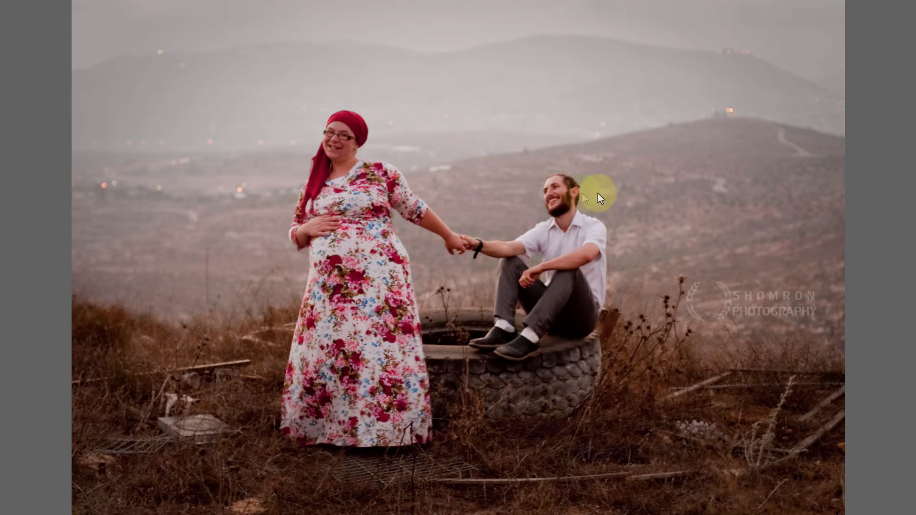
click(562, 202)
drag(469, 309, 859, 102)
scroll(518, 311, down, 2)
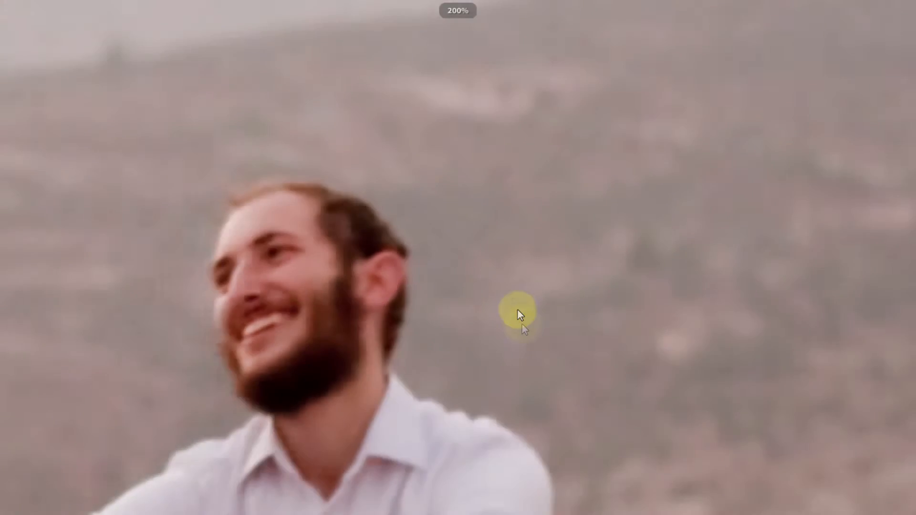
drag(560, 333, 776, 171)
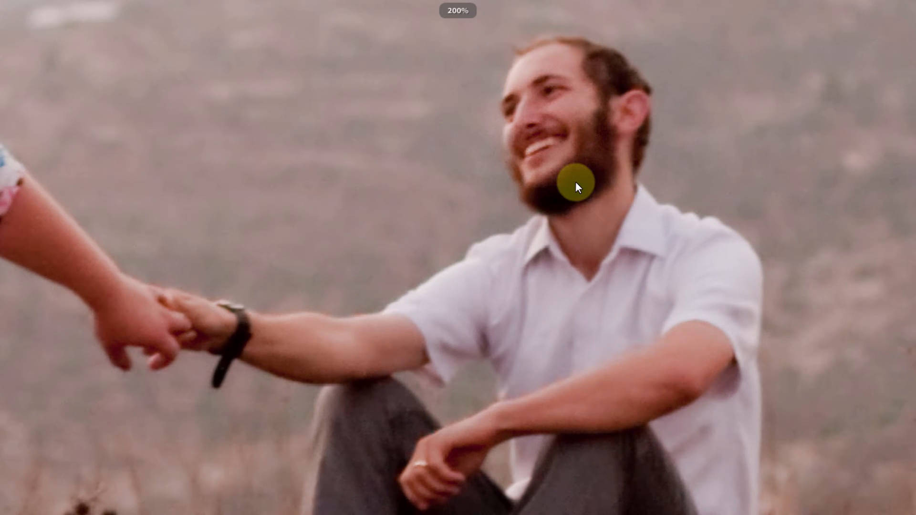
scroll(576, 181, down, 1)
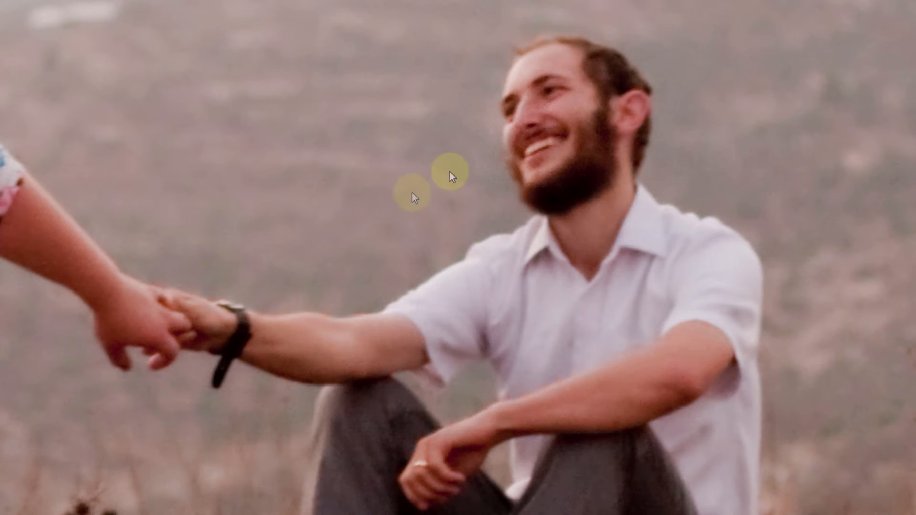
drag(398, 227, 816, 362)
scroll(738, 385, down, 3)
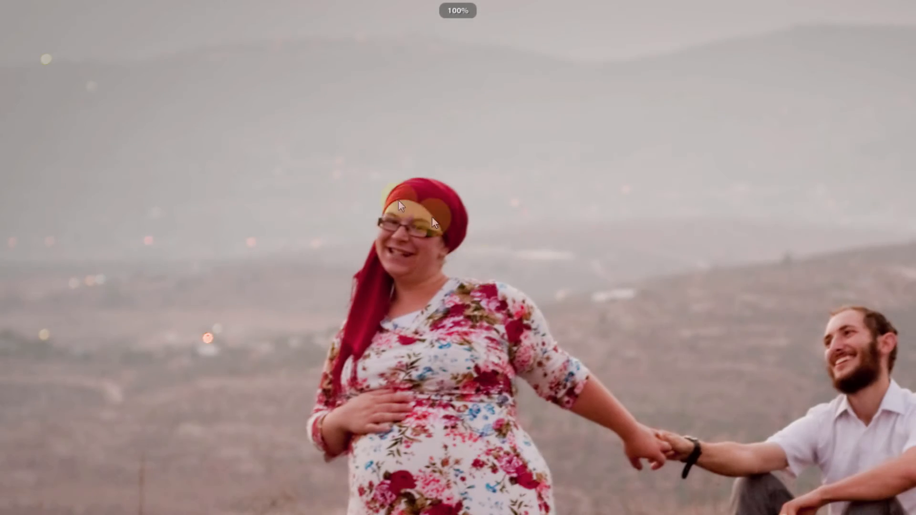
scroll(620, 333, down, 1)
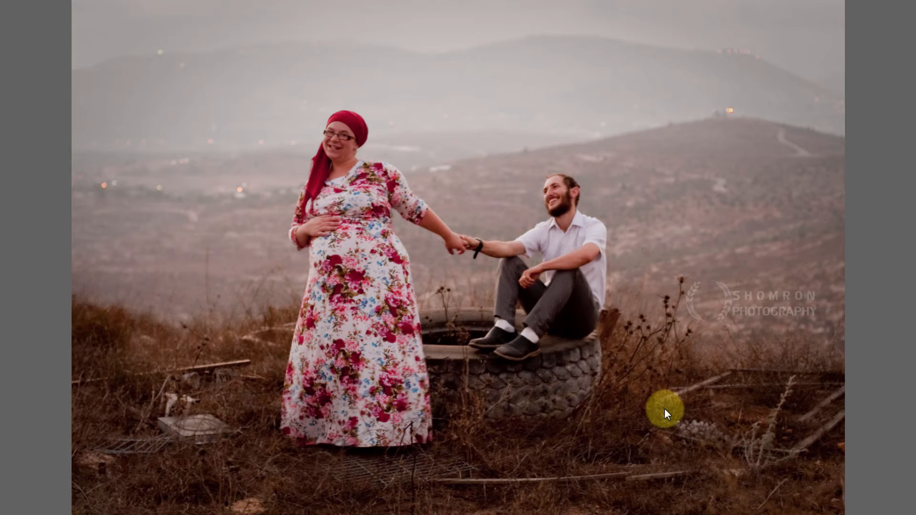
- Reopen the hillside couple photo full screen and recheck the seated man up close
key(space)
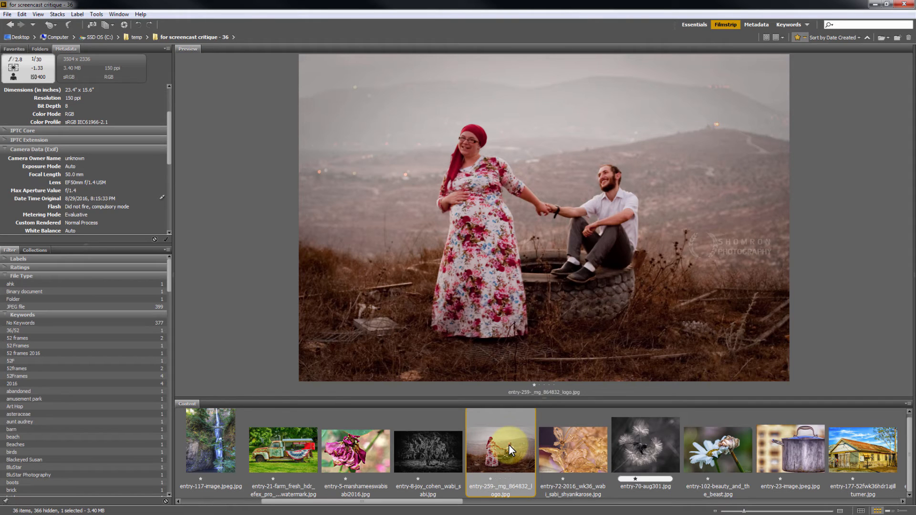
key(space)
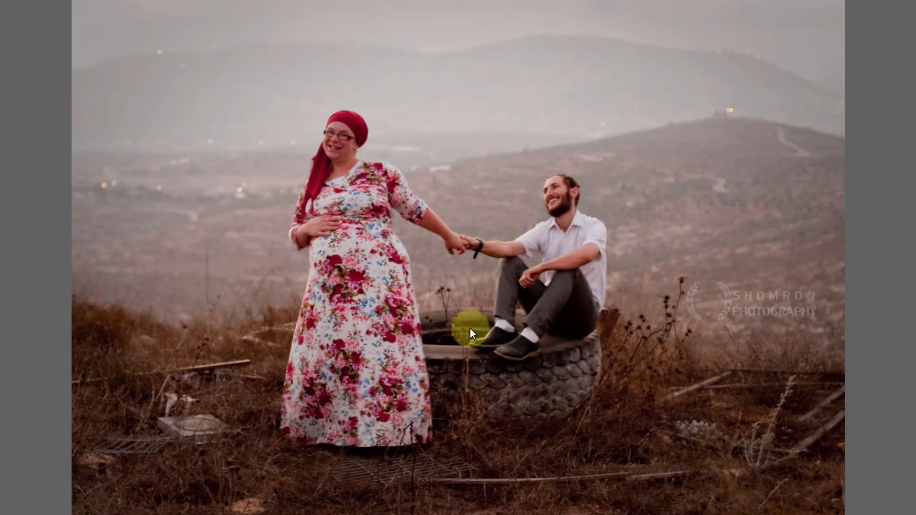
click(565, 202)
click(511, 208)
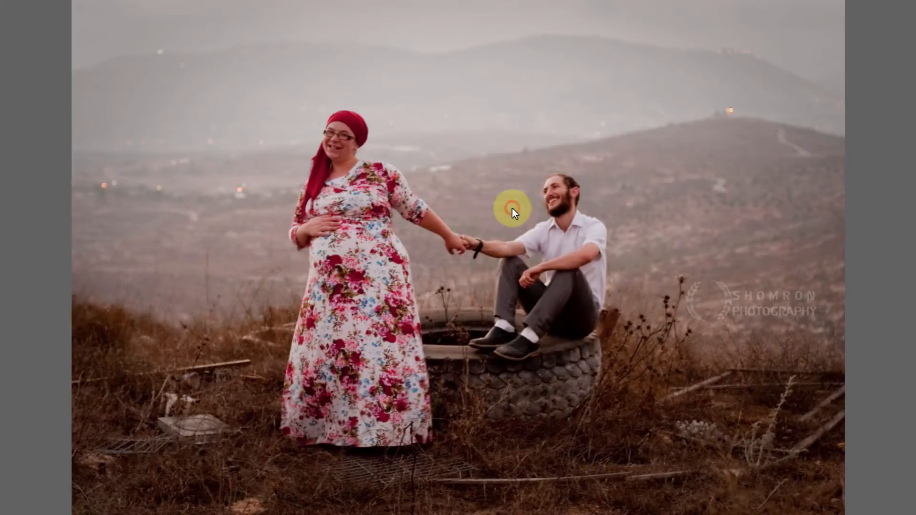
- View the dried flower petals photo full screen and preview the monochrome seed head photo from the filmstrip
key(Right)
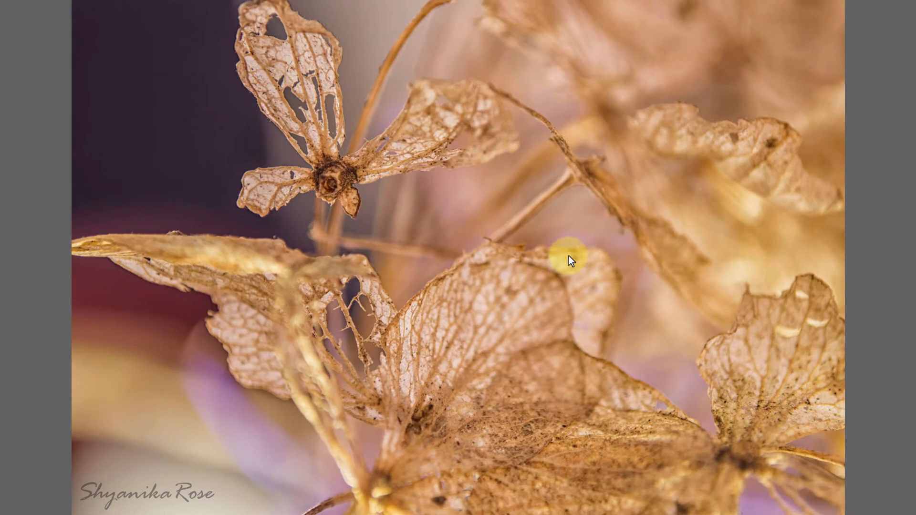
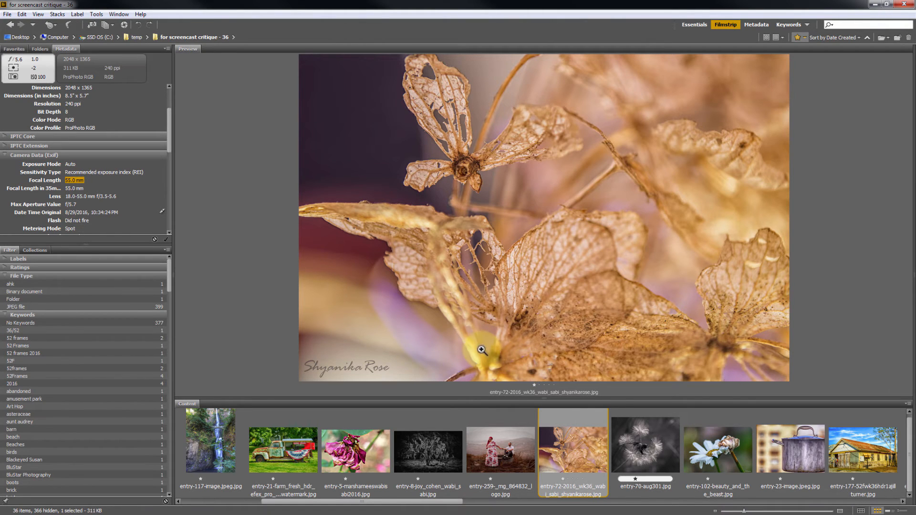
scroll(468, 420, down, 2)
click(500, 438)
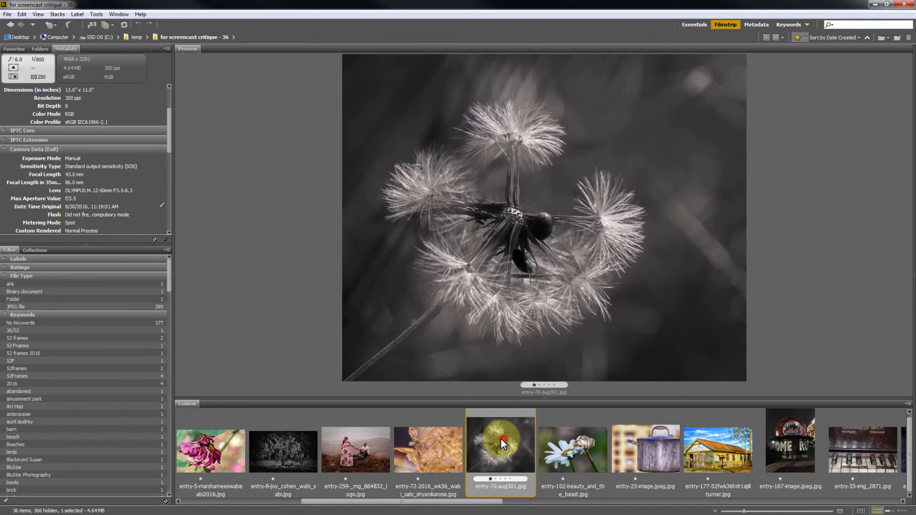
- Examine the monochrome seed head photo full screen and advance to the white daisy with the withered bloom
key(space)
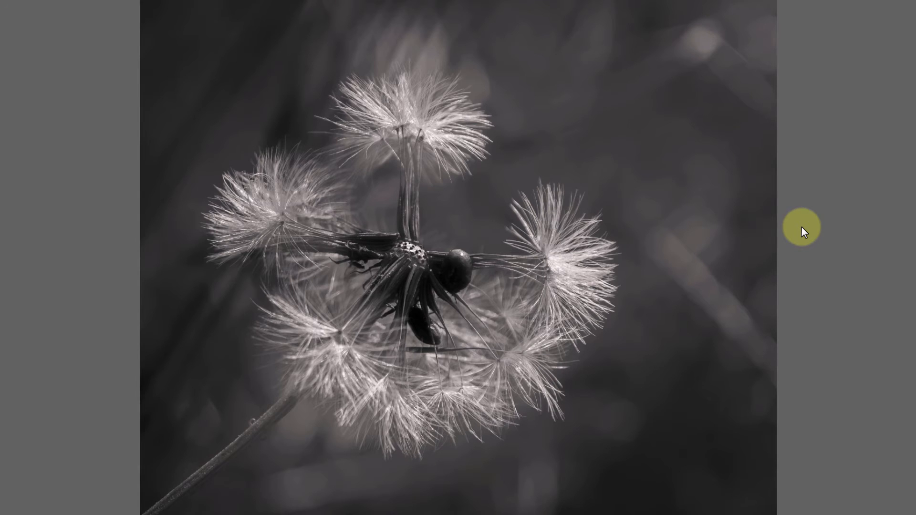
key(Right)
key(Right)
key(Left)
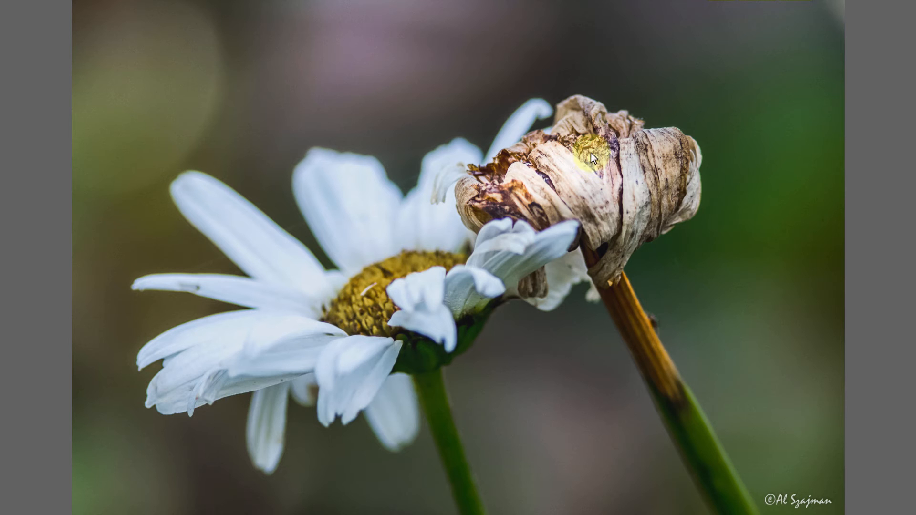
- Return the daisy photo to the filmstrip view and check its focal length and lens in the camera data
key(Escape)
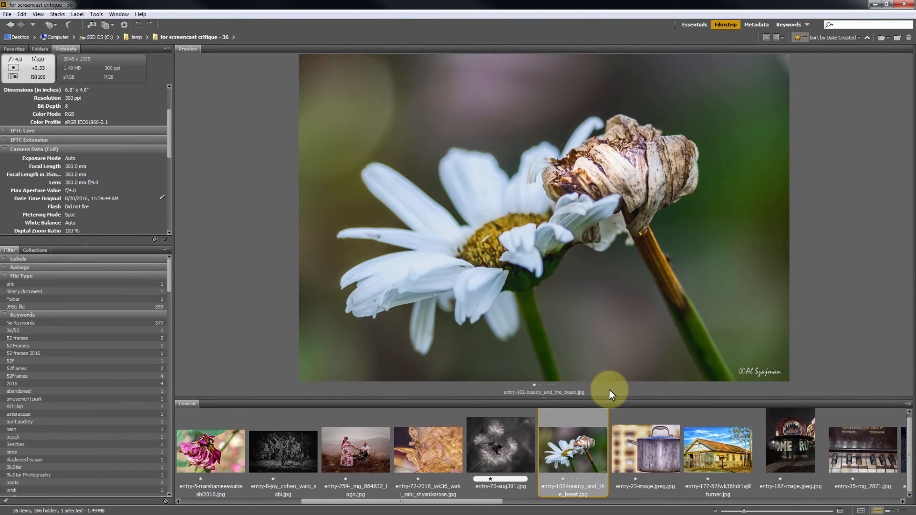
scroll(548, 471, down, 1)
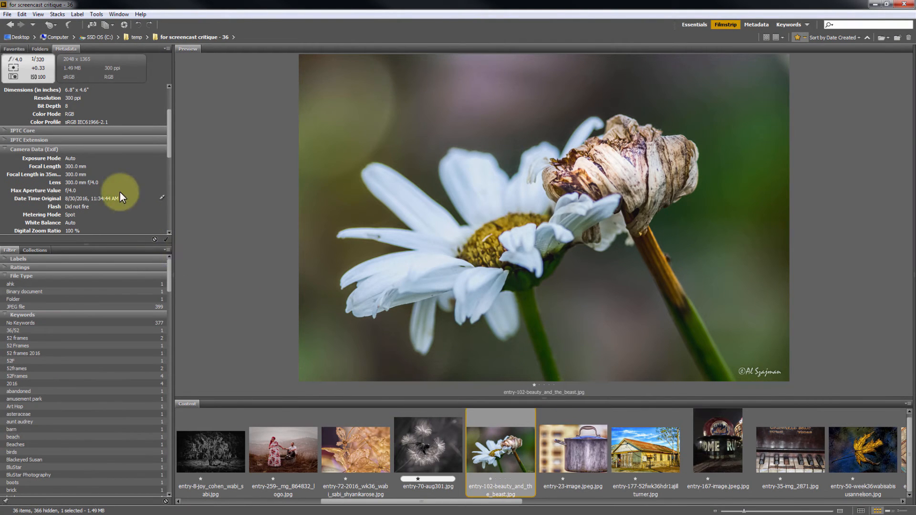
scroll(119, 193, down, 1)
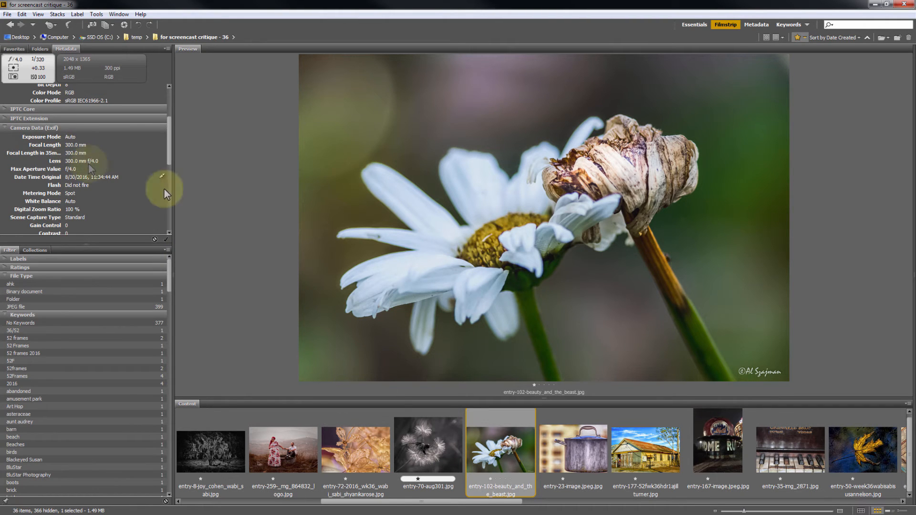
- View the stained cooking pot photo full screen and advance to the old Mobil Service building
scroll(488, 453, down, 2)
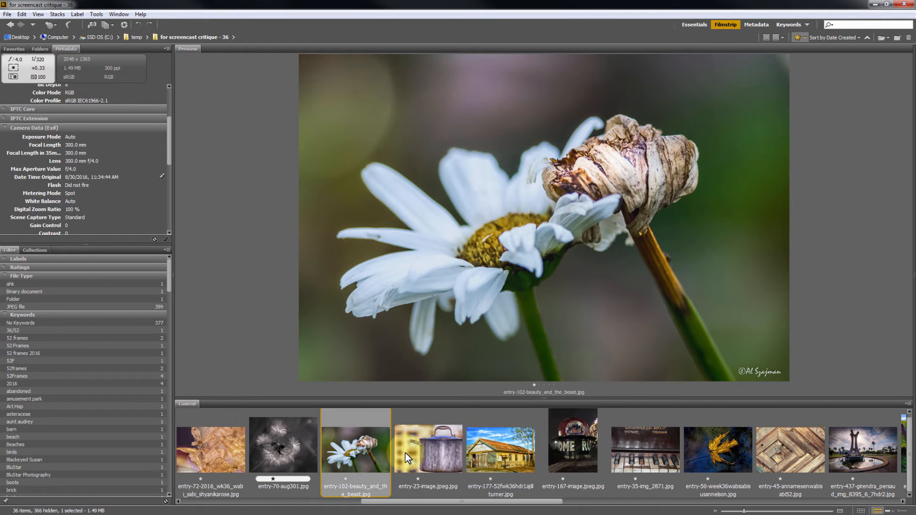
click(426, 456)
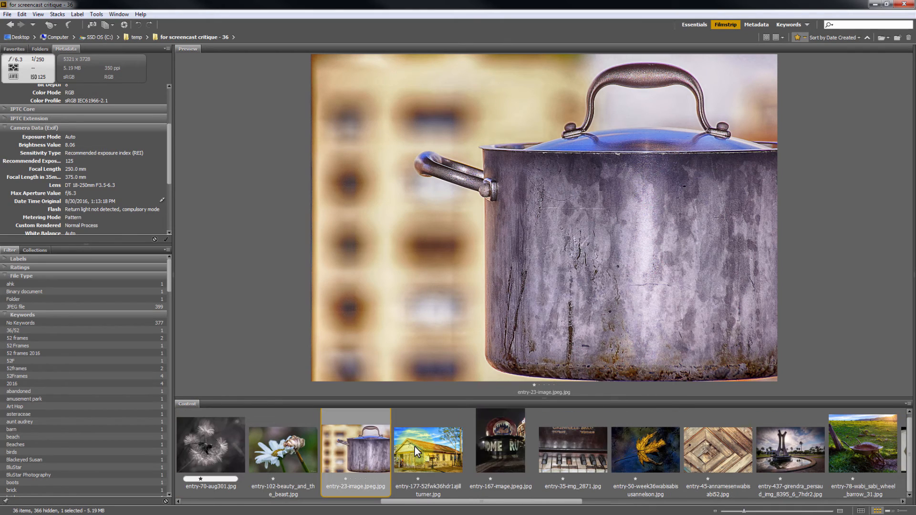
key(space)
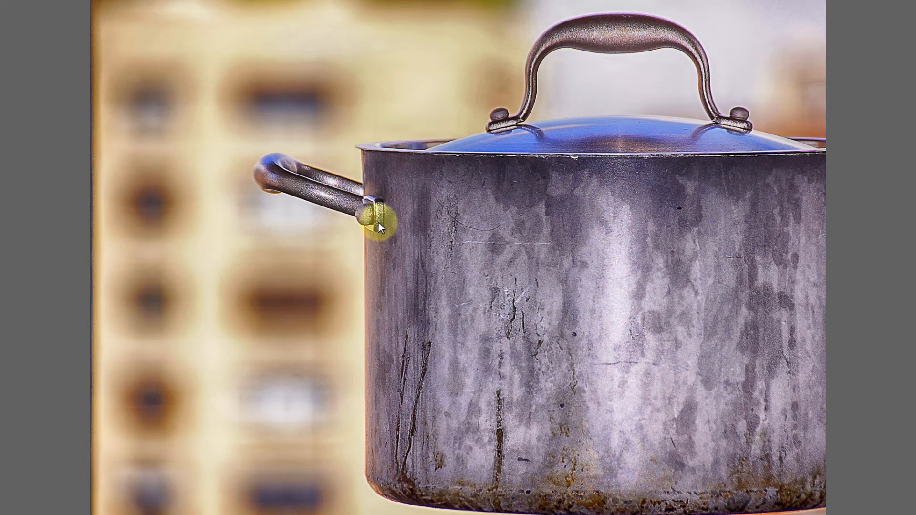
key(ctrl+Tab)
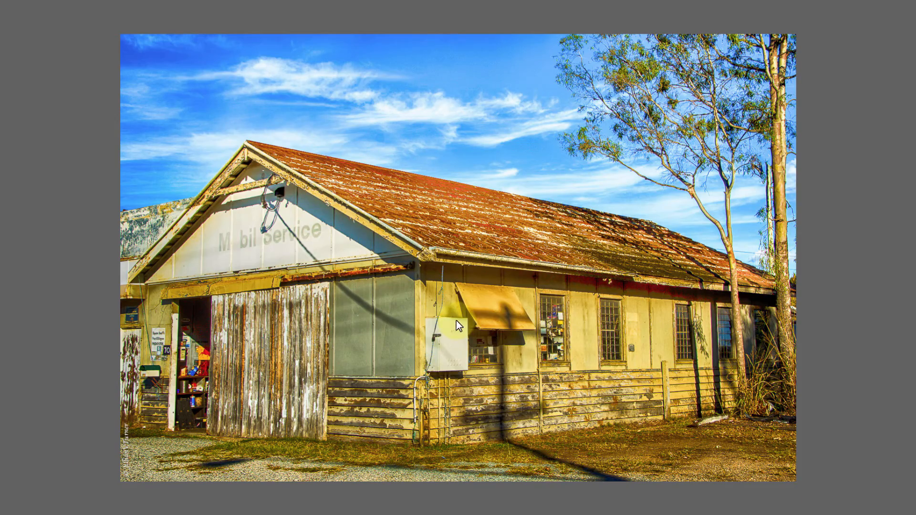
- Open the Mobil Service building photo in Camera Raw, try vibrance at -30 and reset it
key(Escape)
right_click(417, 460)
click(471, 230)
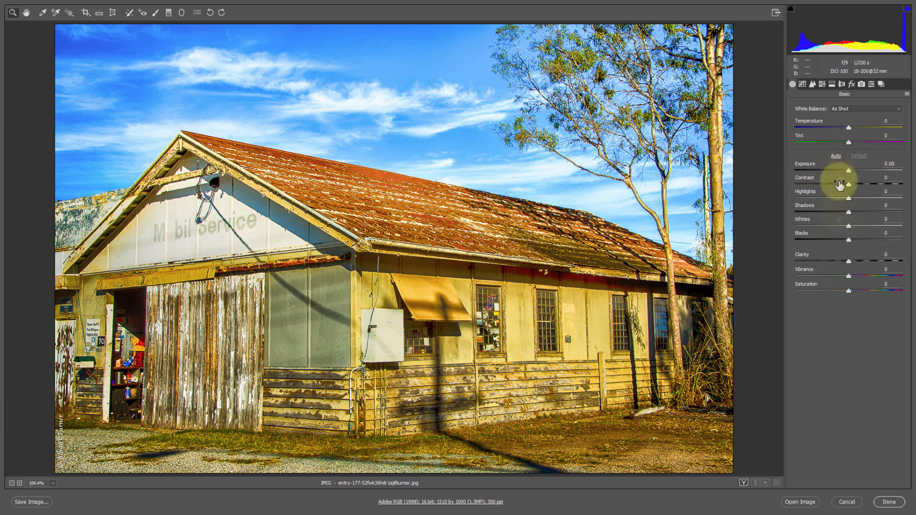
mouse_move(842, 275)
mouse_down()
mouse_move(824, 276)
mouse_move(841, 277)
mouse_move(832, 277)
mouse_up()
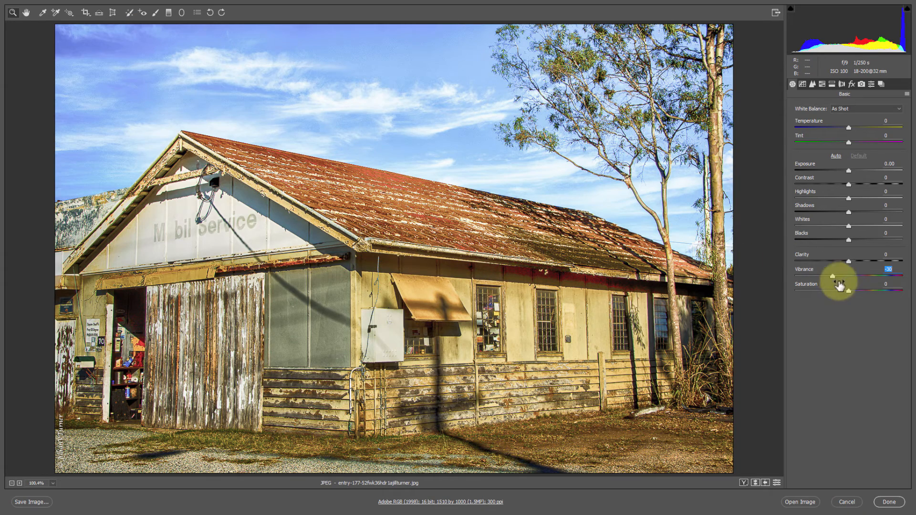
double_click(833, 277)
- Paint the blue sky with a size 21 adjustment brush at saturation -25 and set the brushed area's temperature to -44
click(156, 13)
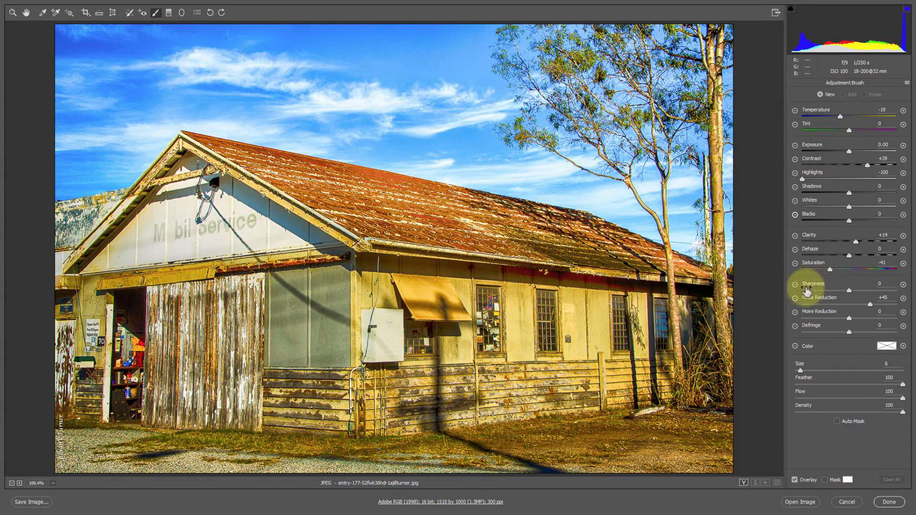
click(795, 263)
key(bracketright)
key(bracketright)
key(bracketright)
key(bracketright)
mouse_move(138, 77)
mouse_down()
mouse_move(189, 62)
mouse_move(75, 99)
mouse_move(82, 139)
mouse_up()
mouse_move(447, 73)
mouse_down()
mouse_move(568, 110)
mouse_move(505, 143)
mouse_move(556, 149)
mouse_move(532, 128)
mouse_move(739, 127)
mouse_move(669, 173)
mouse_move(701, 194)
mouse_up()
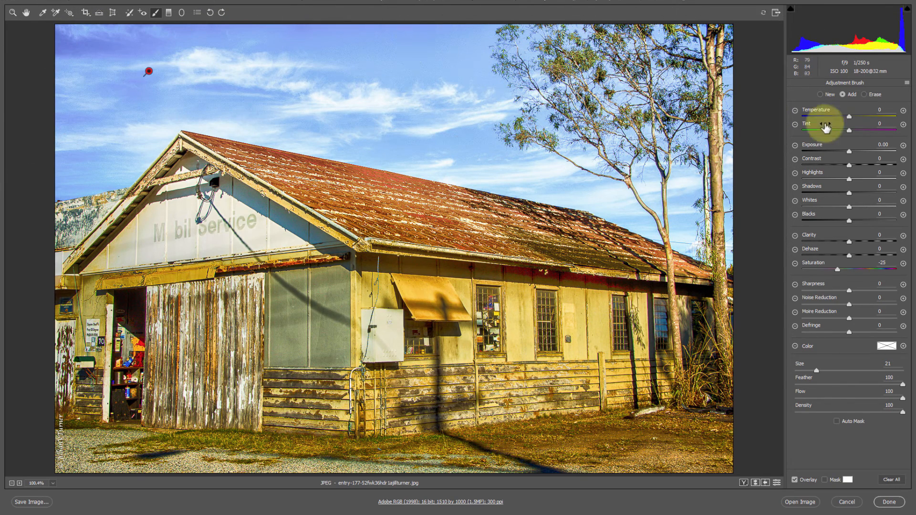
drag(849, 117, 828, 120)
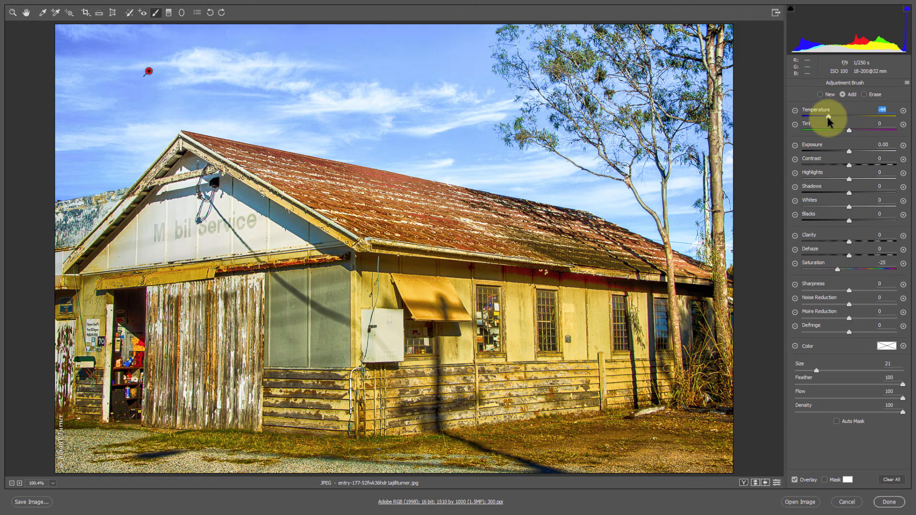
- Compare the building photo with and without the sky correction several times and discard the edits
key(p)
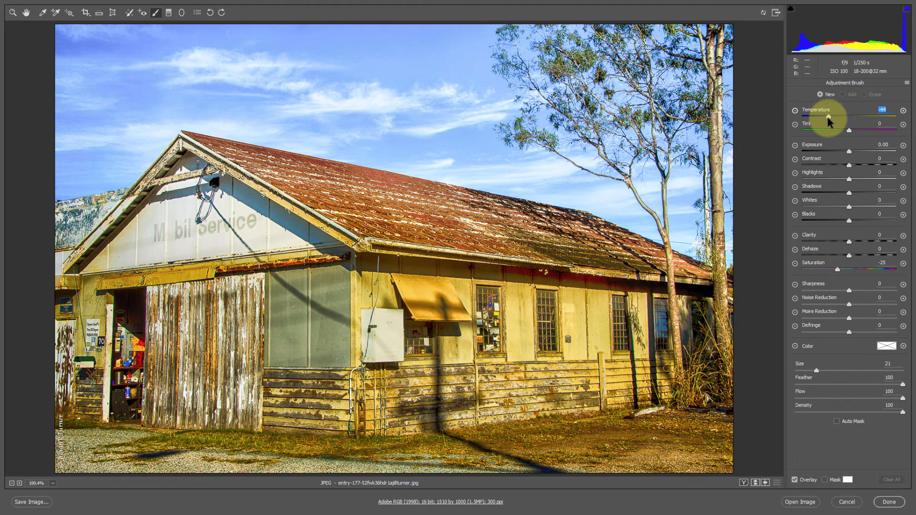
key(p)
key(p)
key(p)
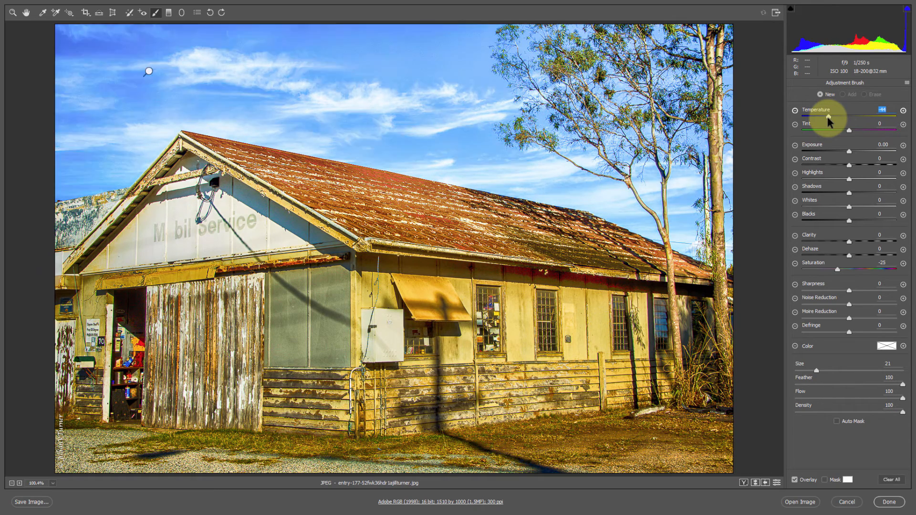
key(p)
key(p)
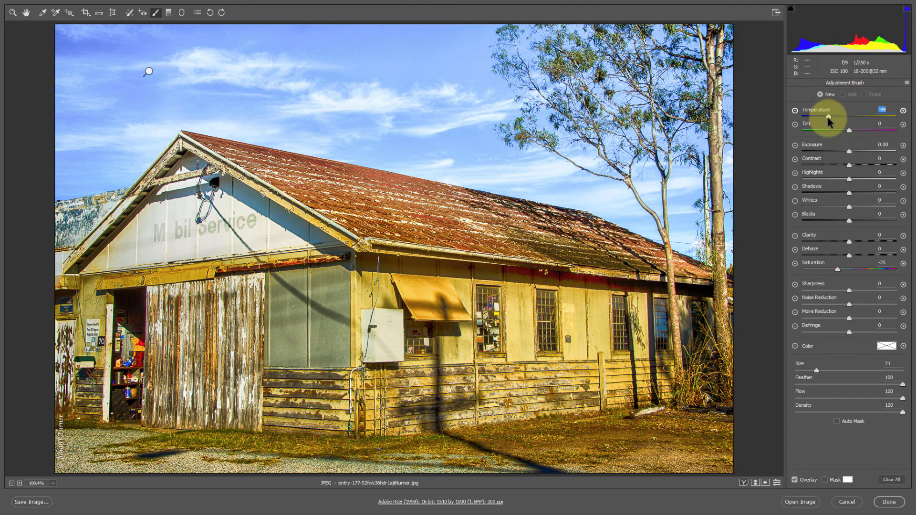
key(p)
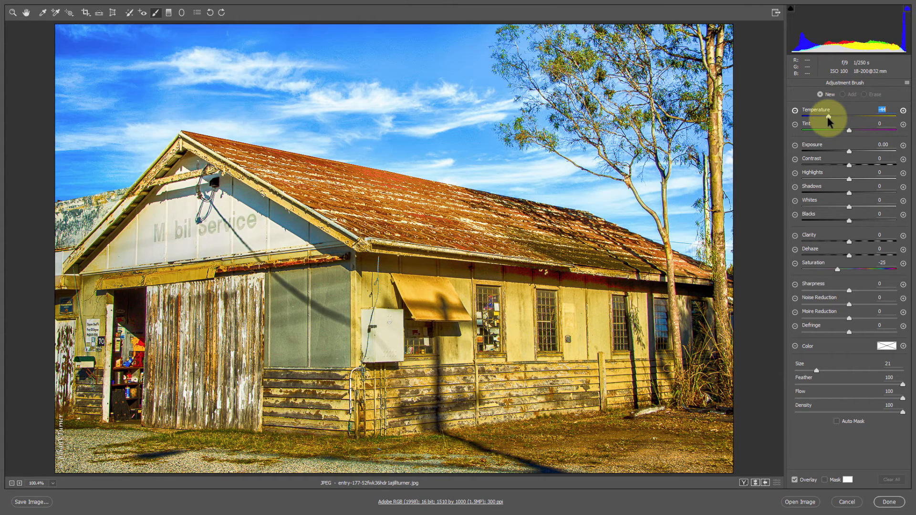
key(p)
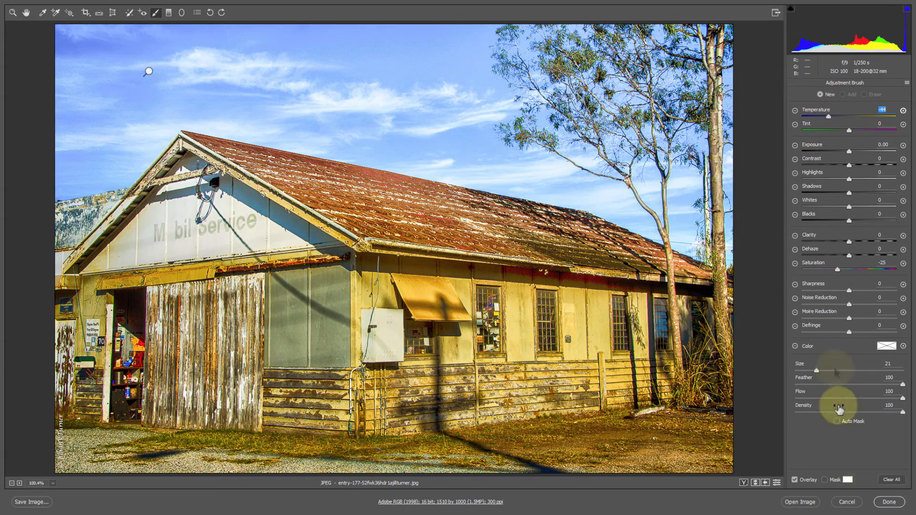
click(853, 502)
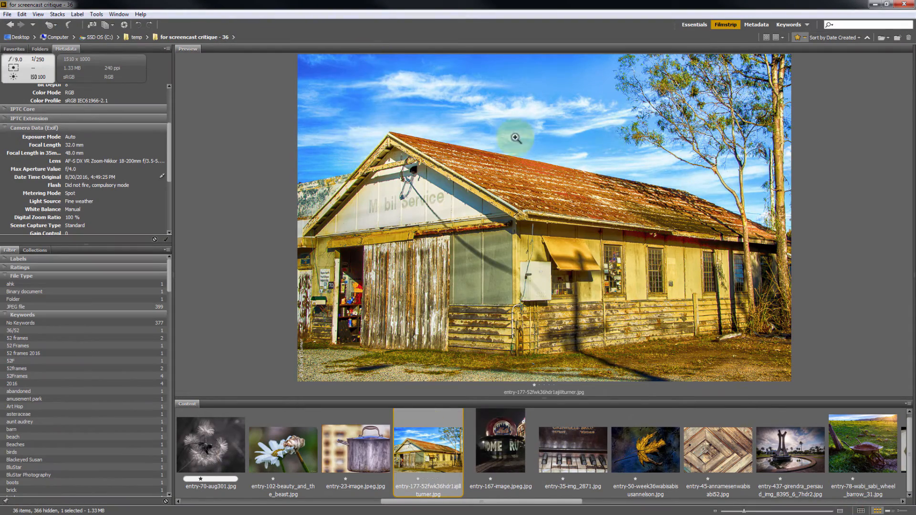
- View the Mets Home Run photo and the worn piano keys photo full screen, one after the other
click(487, 454)
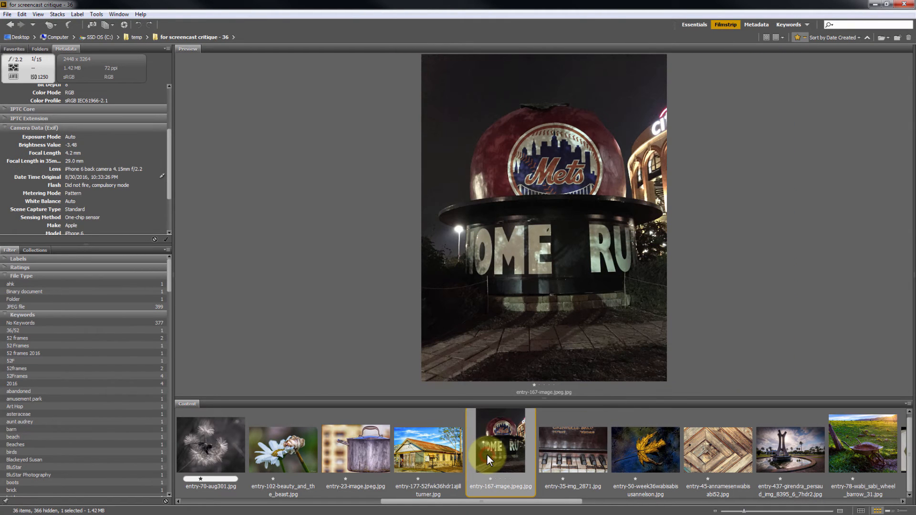
key(space)
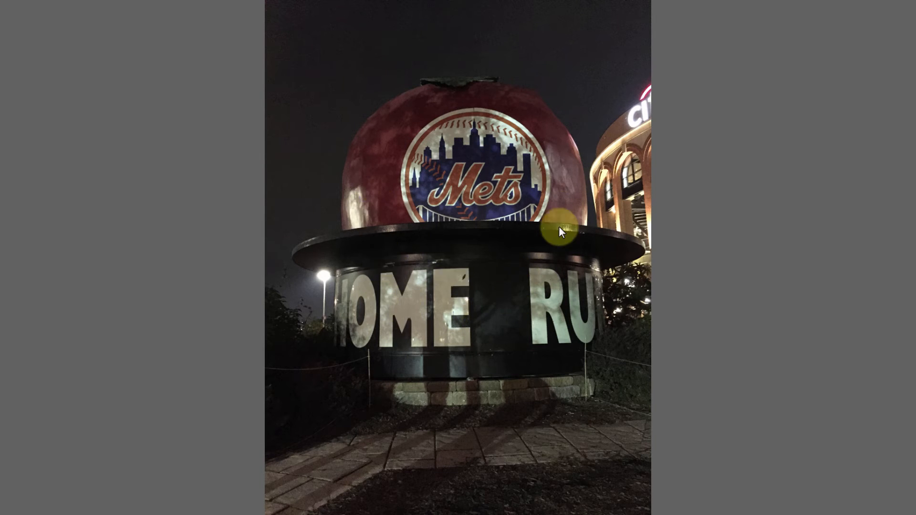
key(space)
scroll(514, 468, down, 2)
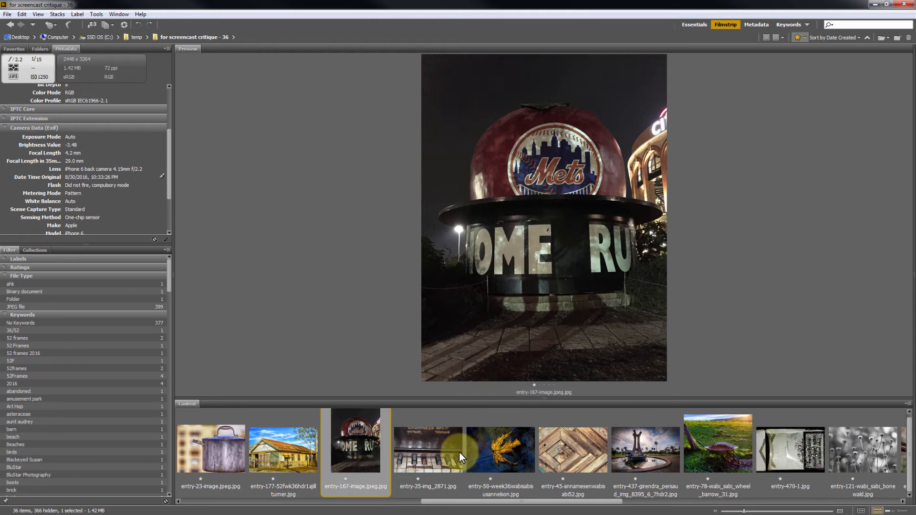
click(425, 448)
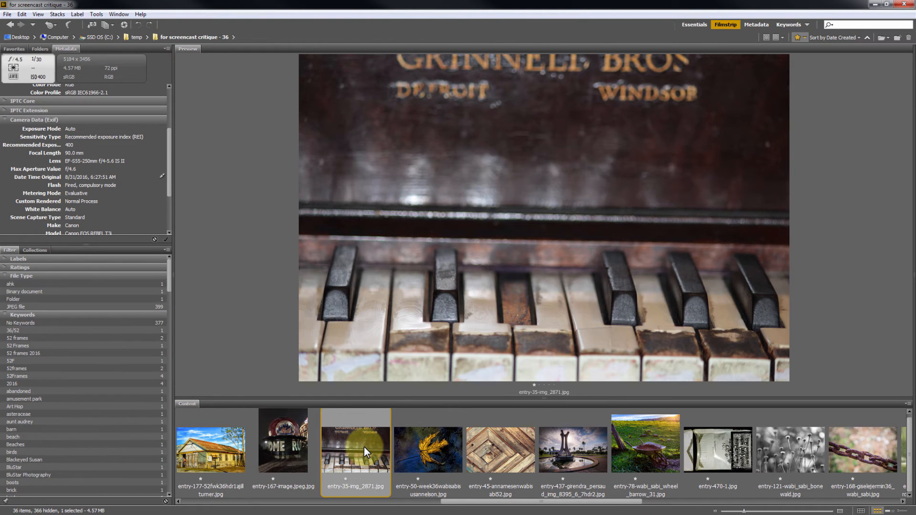
key(space)
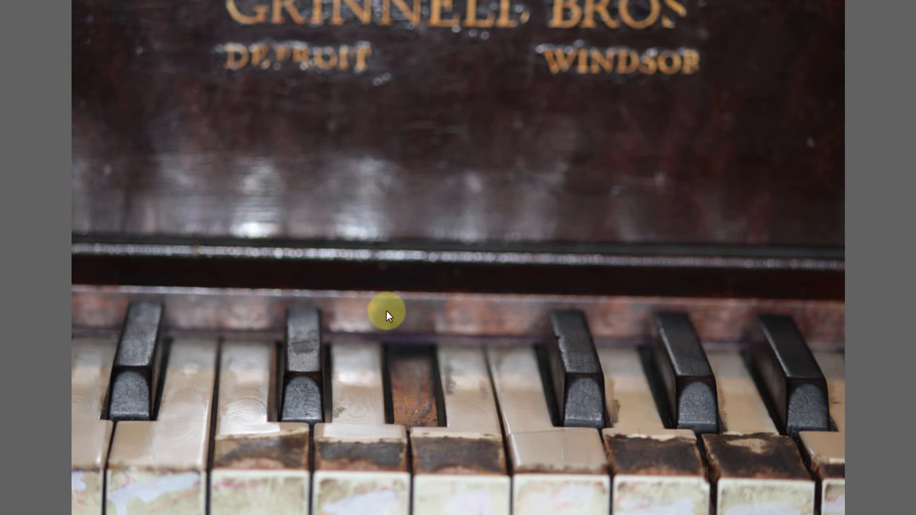
key(space)
- Open the piano keys photo in Camera Raw and straighten it automatically, accepting the resulting crop
right_click(364, 446)
click(400, 225)
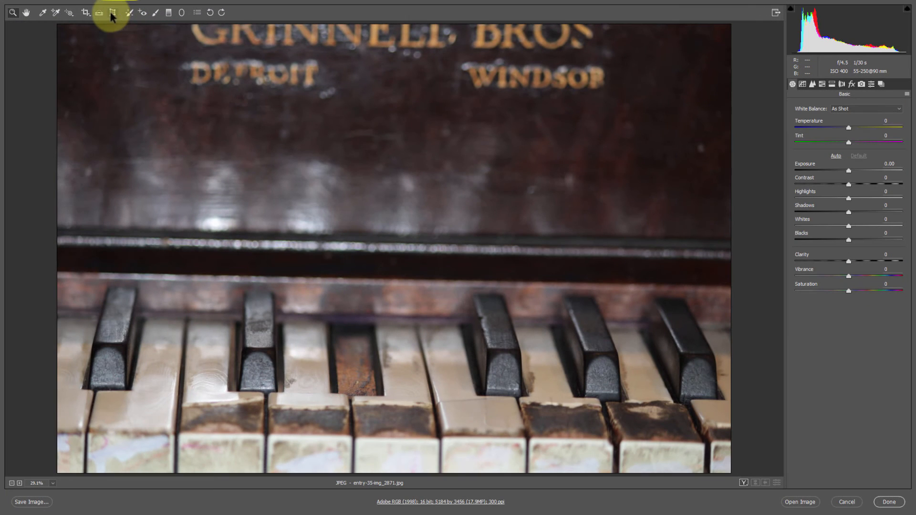
double_click(99, 13)
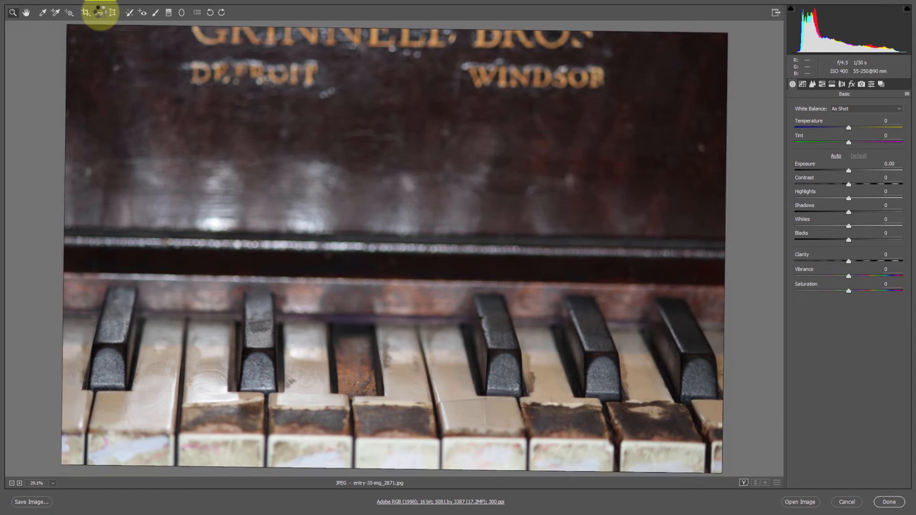
key(Return)
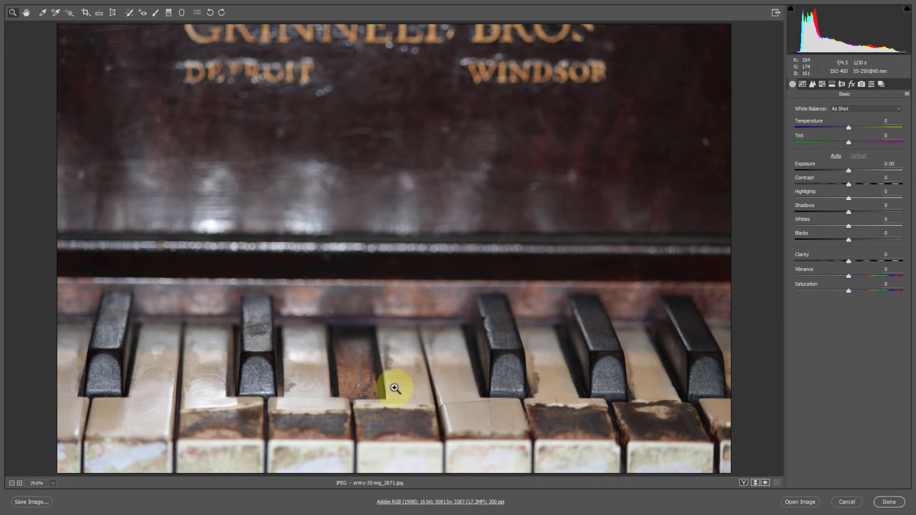
- Turn the piano photo monochrome with saturation -100, clarity +53, sharpening amount 72, whites +33 and shadows +28
drag(801, 291, 787, 293)
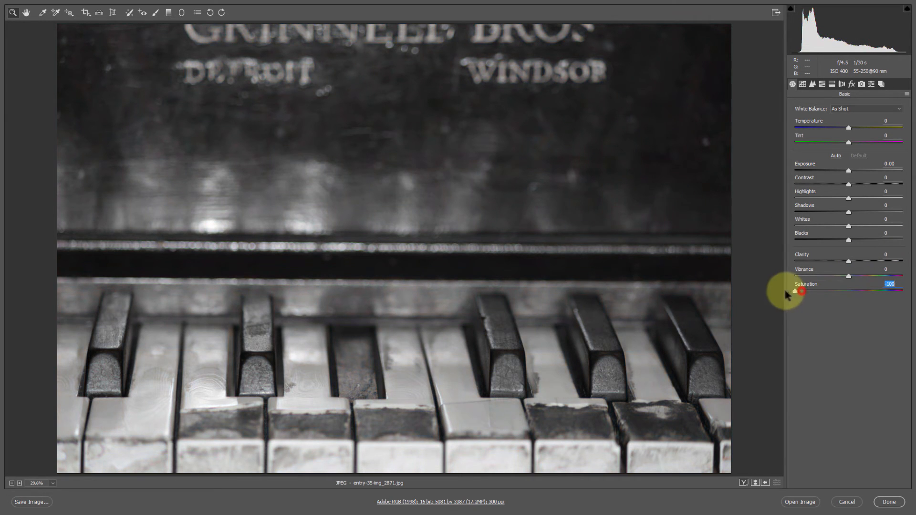
drag(849, 261, 879, 263)
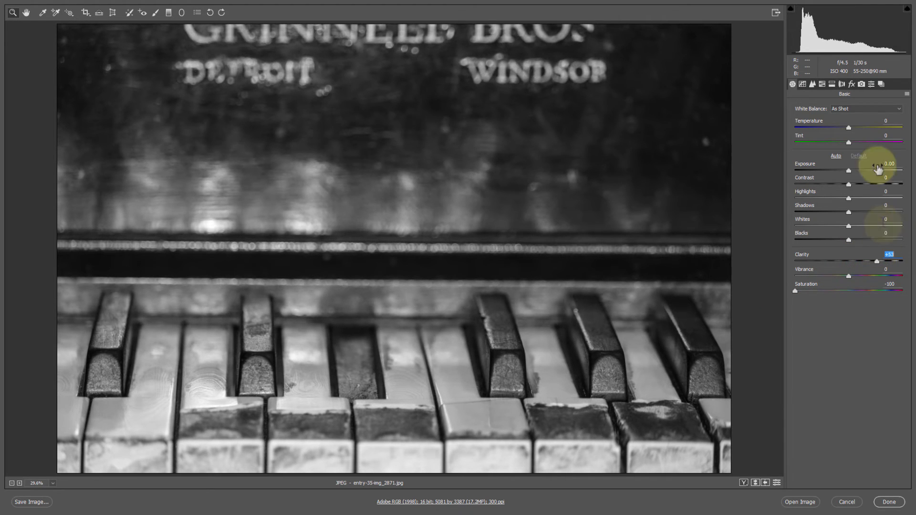
click(812, 84)
drag(809, 120, 846, 121)
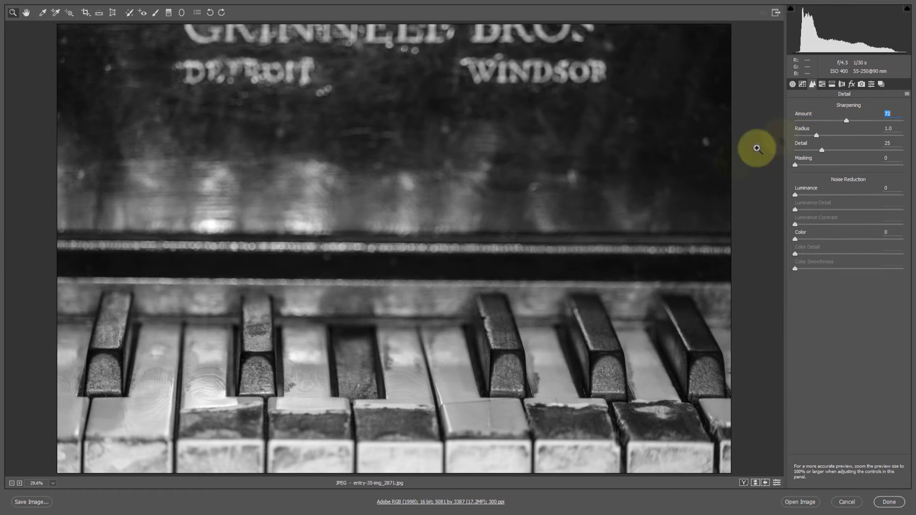
click(792, 84)
drag(849, 225, 863, 211)
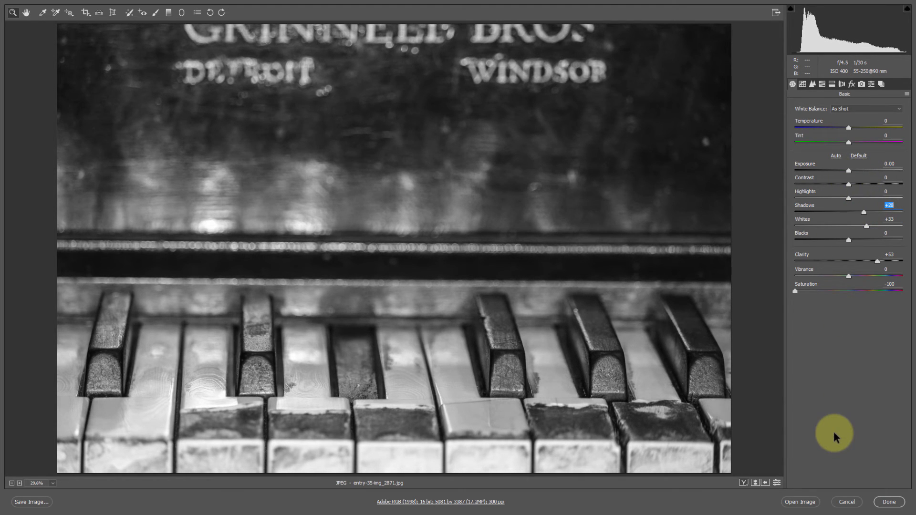
- Compare the piano photo with and without the monochrome treatment and discard the trial edits
key(p)
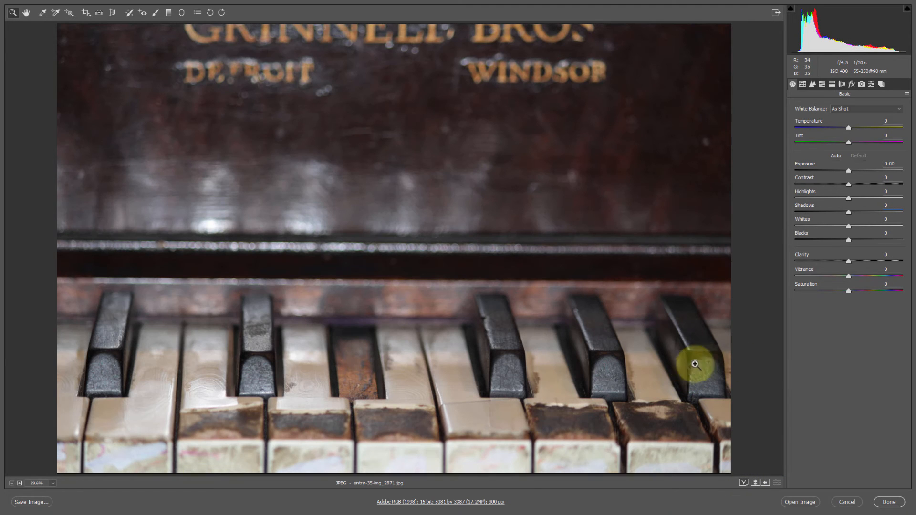
key(p)
click(834, 502)
- Examine the yellow maple leaf photo full screen, followed by the diamond-patterned wooden planks photo
click(450, 444)
click(498, 445)
click(442, 445)
scroll(408, 433, down, 1)
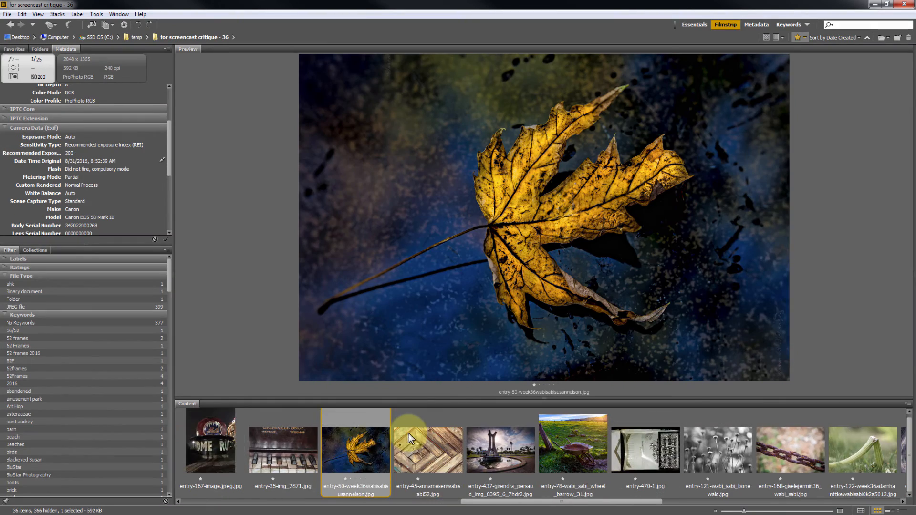
key(space)
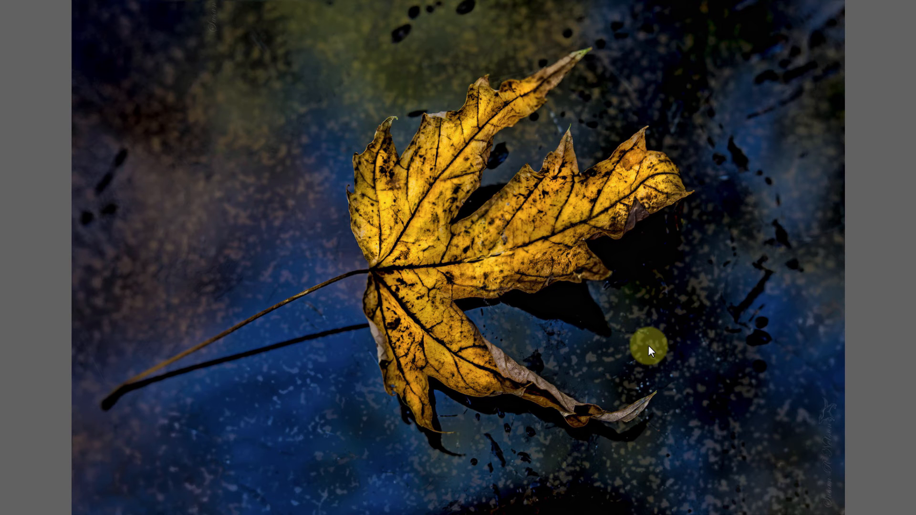
key(space)
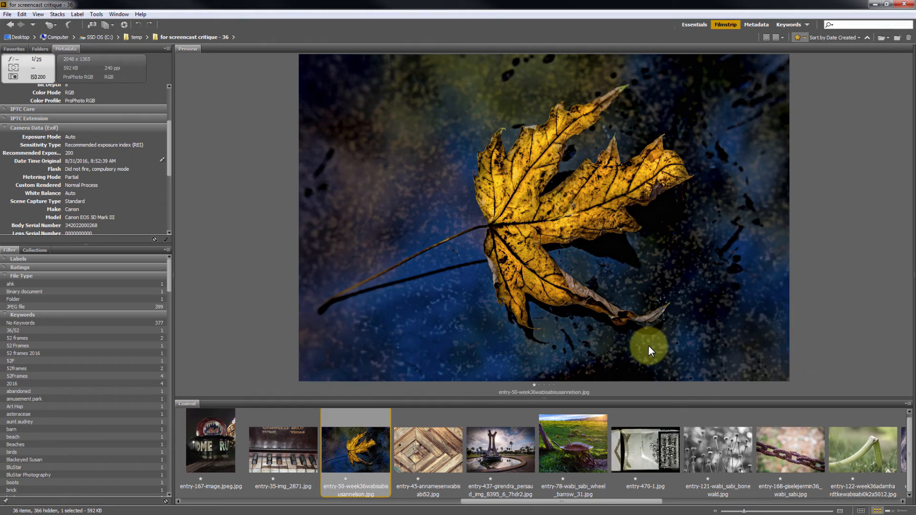
click(440, 464)
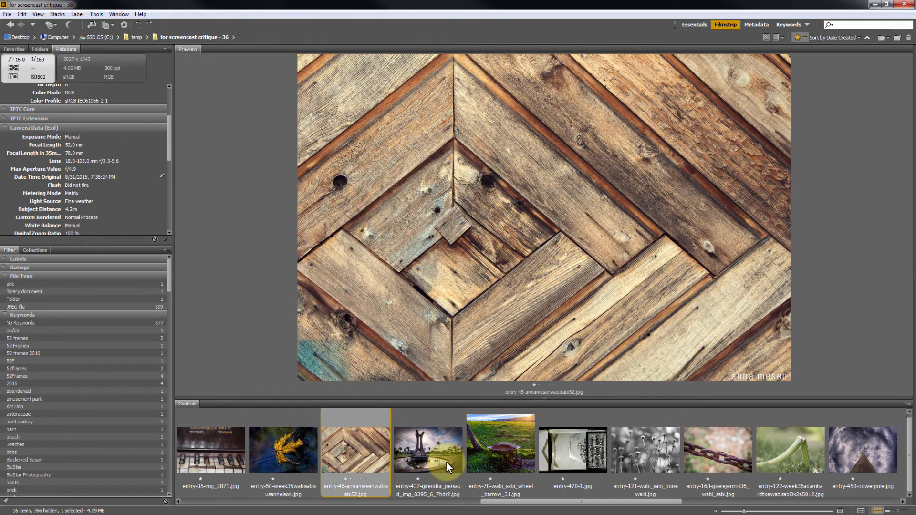
key(space)
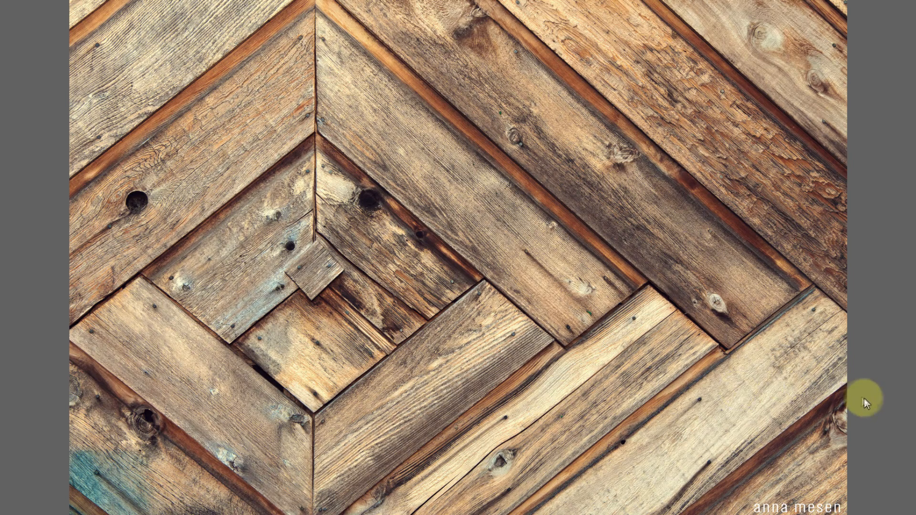